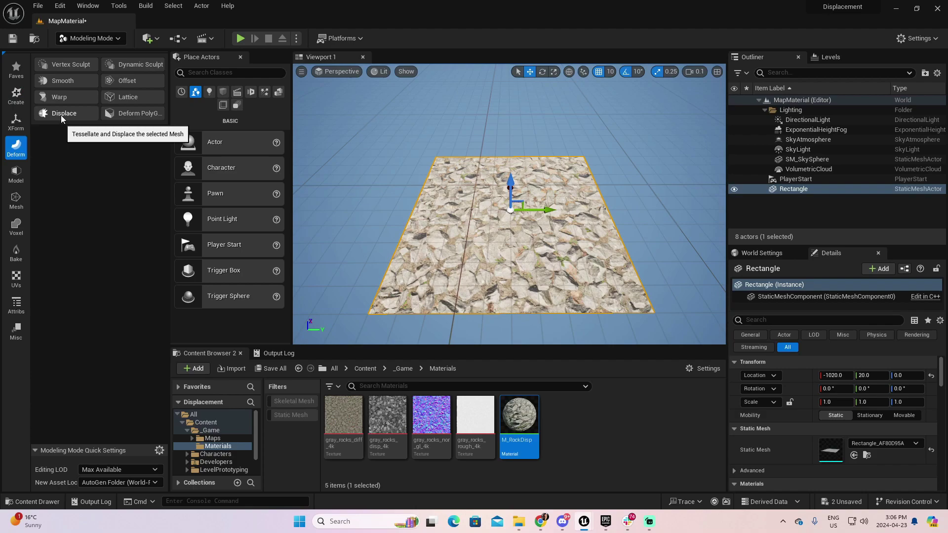
Start the Displace tool on the selected rock-textured rectangle and inspect the displaced surface up close
left_click(53, 95)
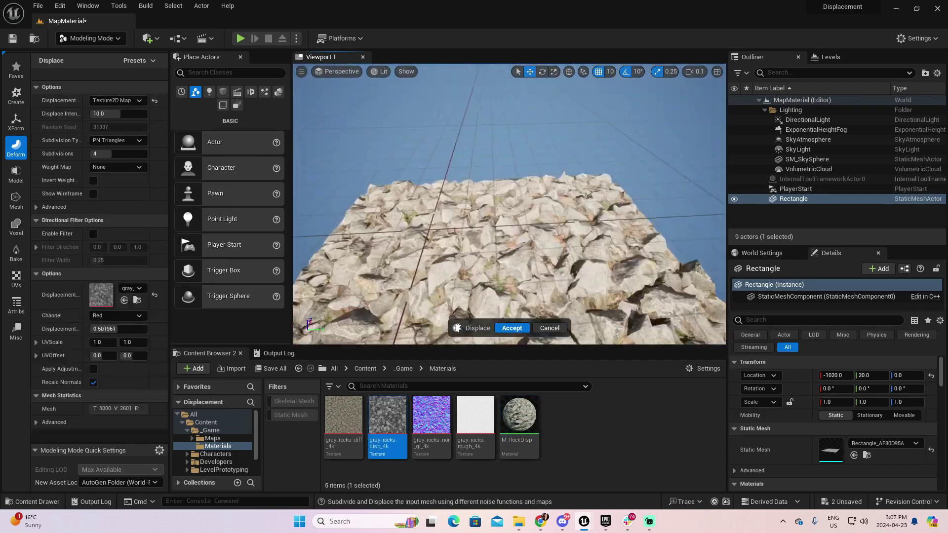
mouse_move(508, 229)
right_mouse_down()
mouse_move(508, 252)
mouse_move(508, 229)
right_mouse_up()
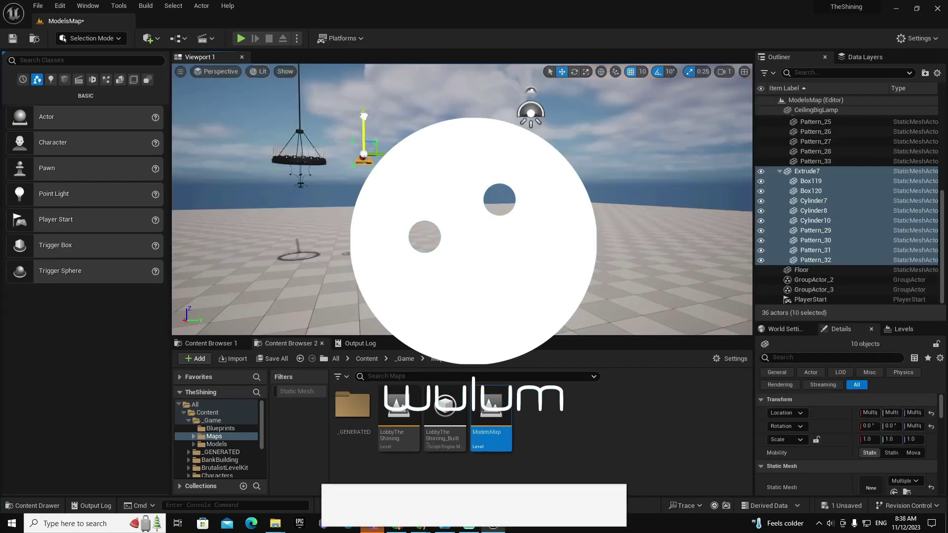
double_click(399, 417)
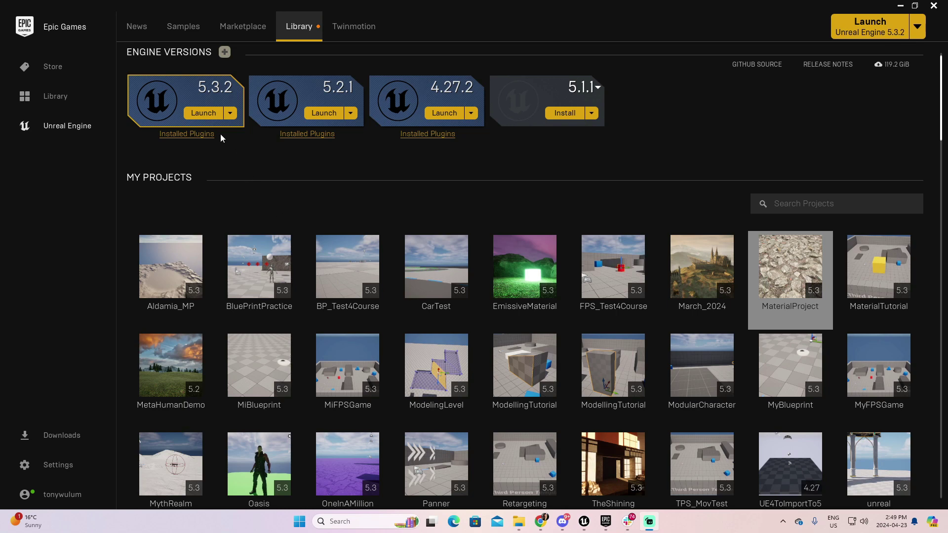
Launch Unreal Engine 5.3.2 and create a Third Person game project named Displacement
left_click(203, 113)
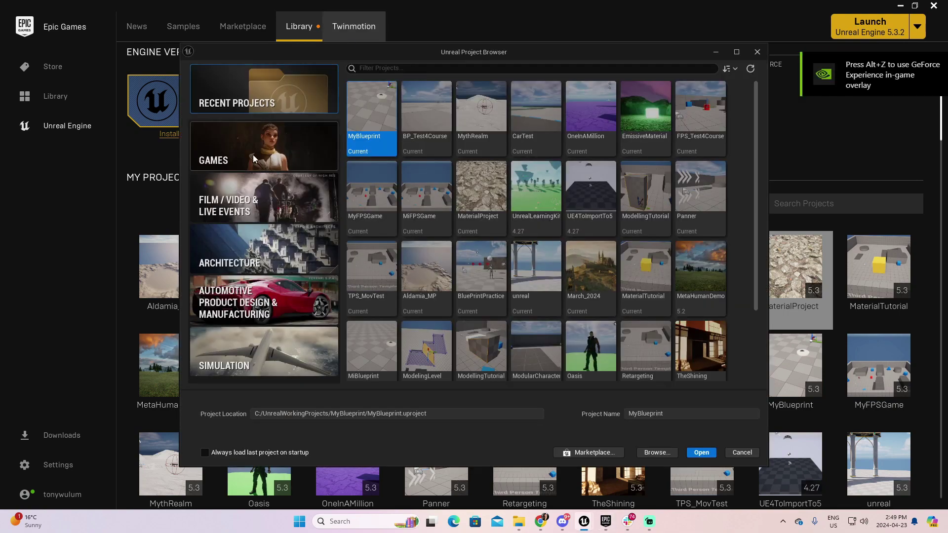
left_click(255, 158)
left_click(480, 99)
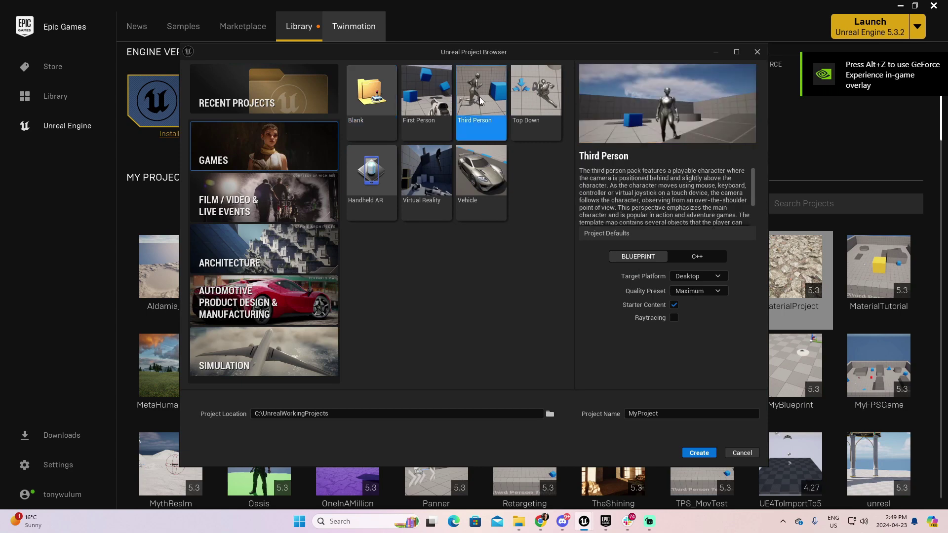
left_click(665, 415)
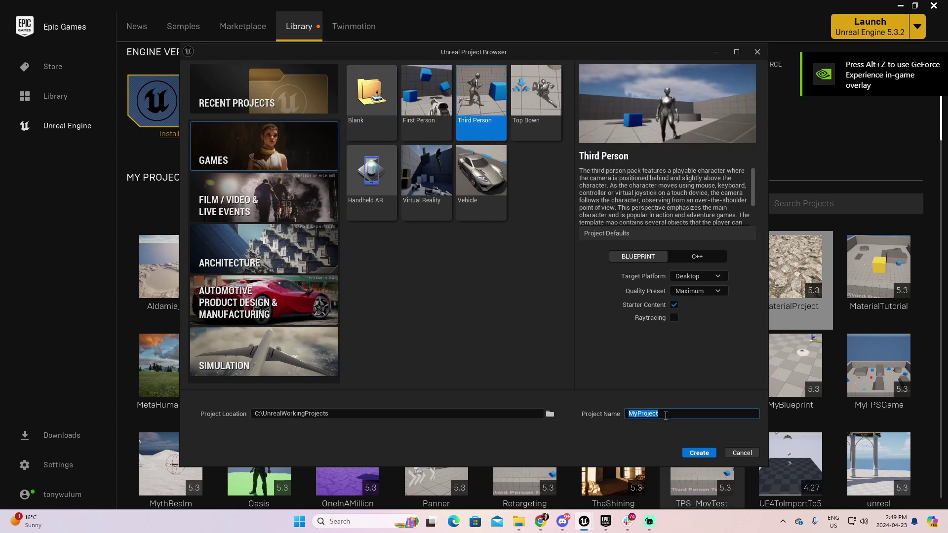
type("Displace")
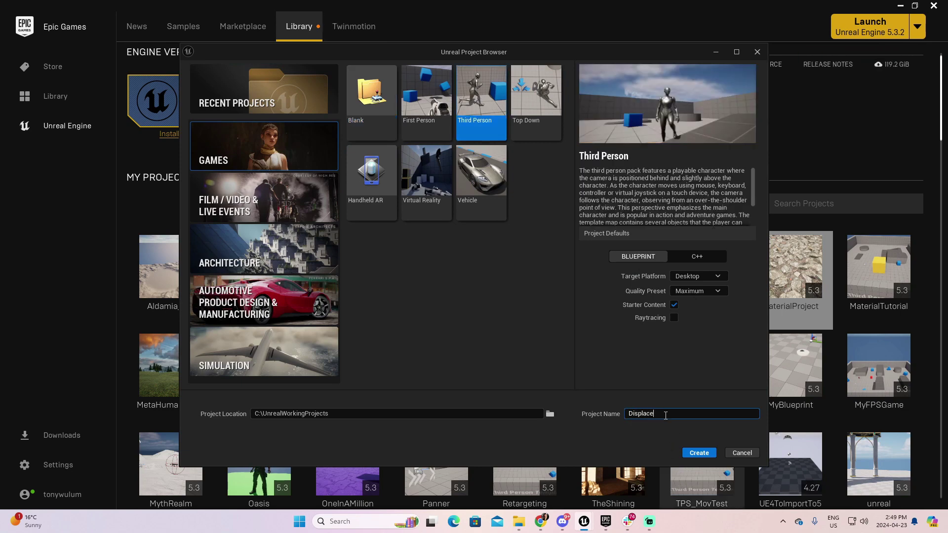
type("ment")
left_click(699, 453)
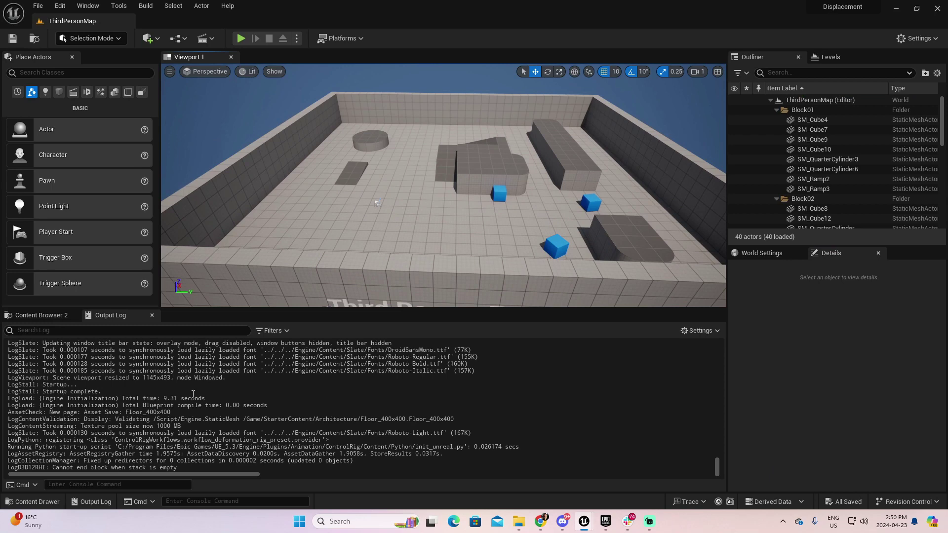
Create a new folder named _Game in the project's Content folder
left_click(41, 315)
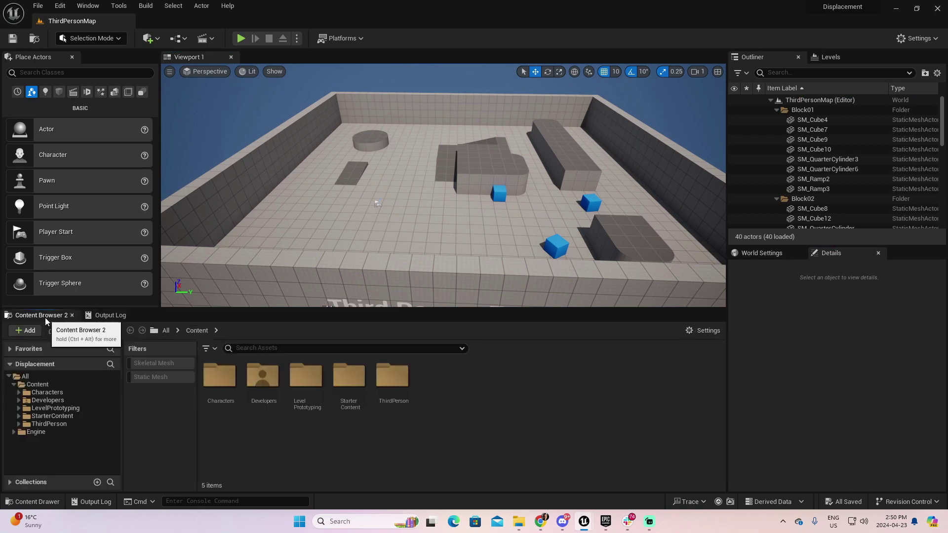
left_click(38, 384)
right_click(503, 433)
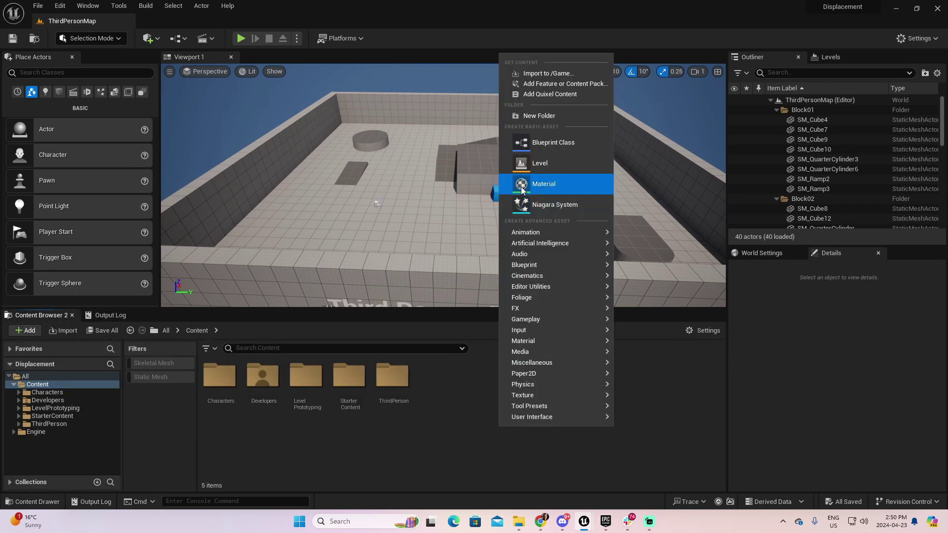
left_click(539, 115)
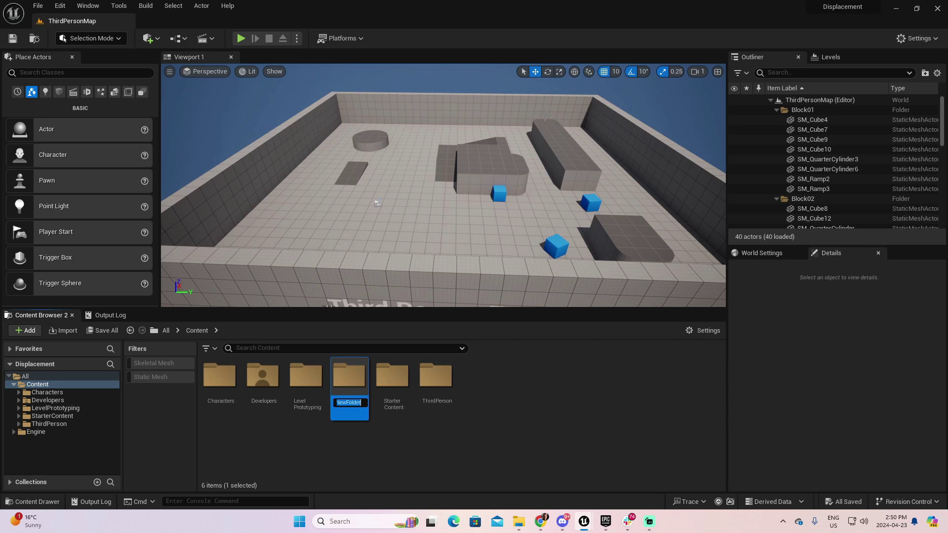
key("Return")
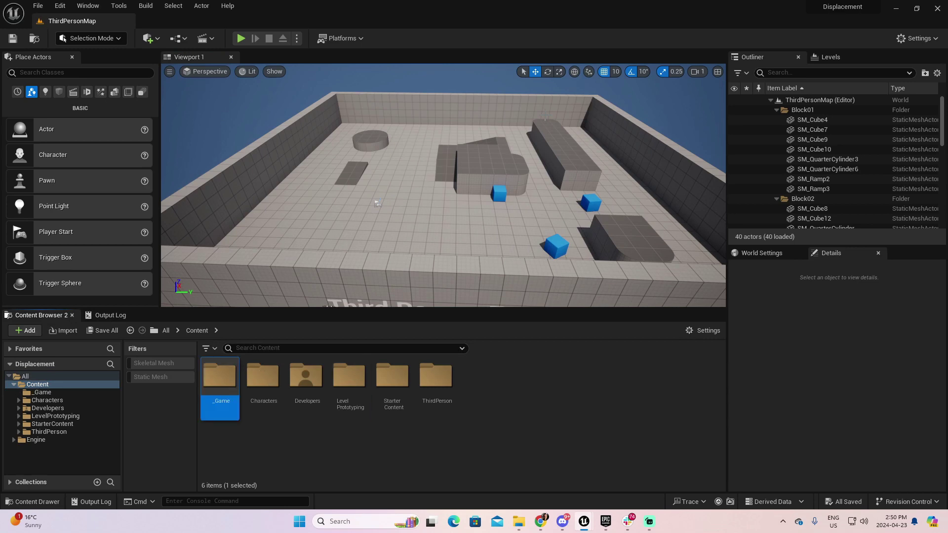
Create two folders named Maps and Materials inside the _Game folder
double_click(212, 381)
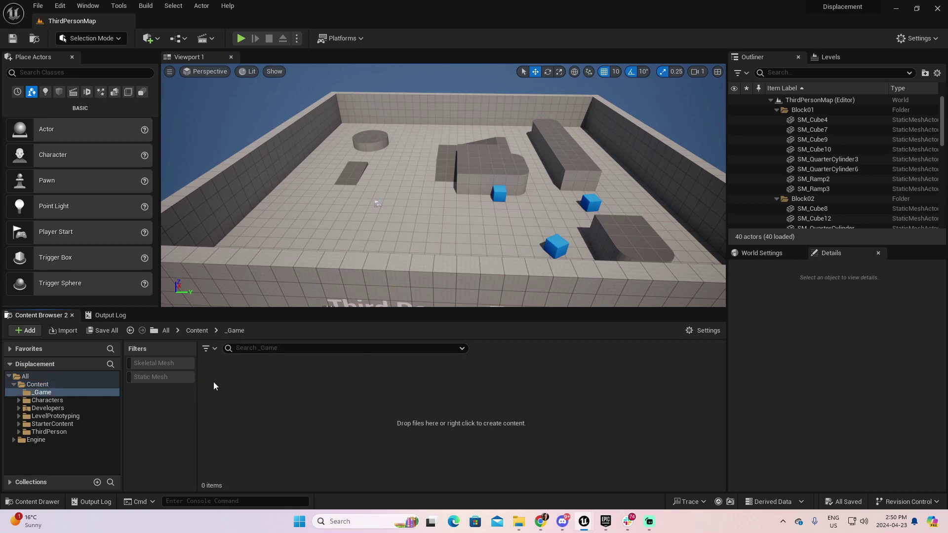
right_click(277, 404)
left_click(322, 92)
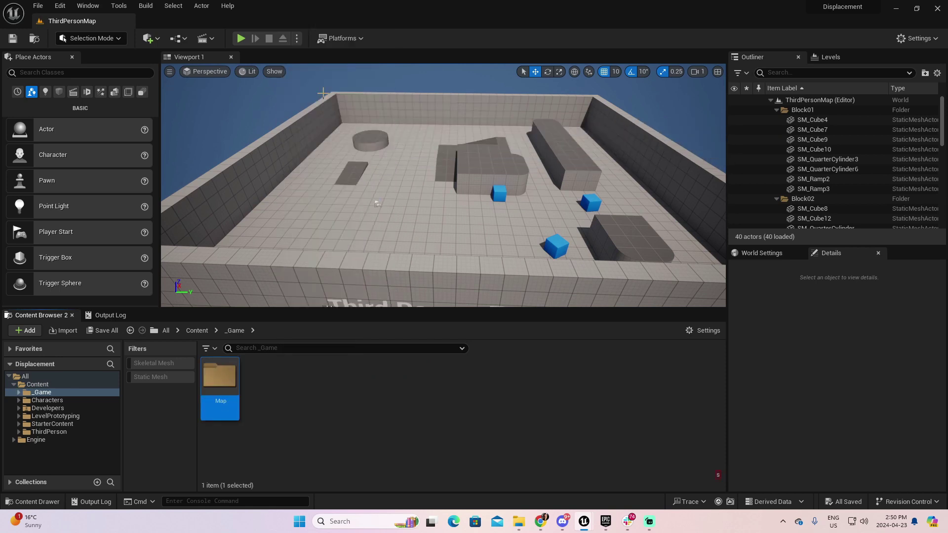
right_click(220, 402)
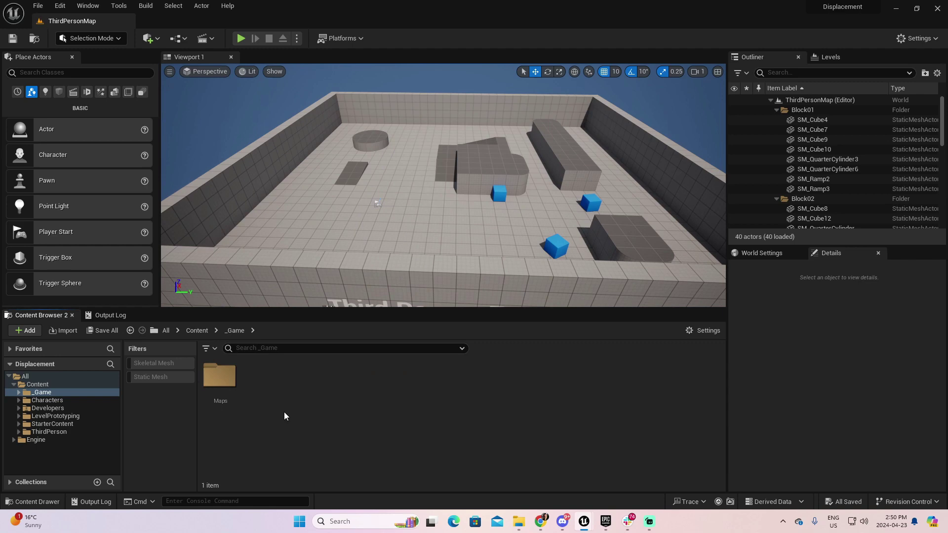
right_click(298, 401)
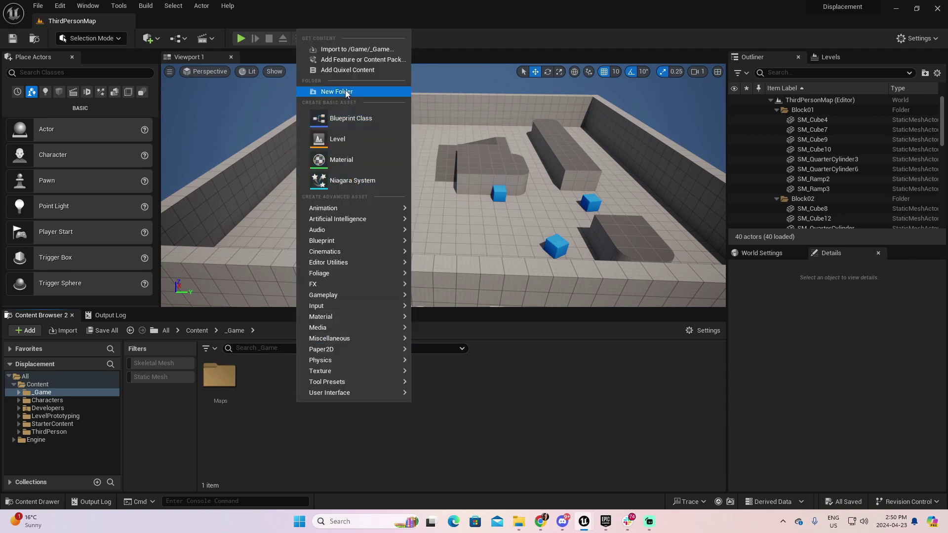
left_click(326, 92)
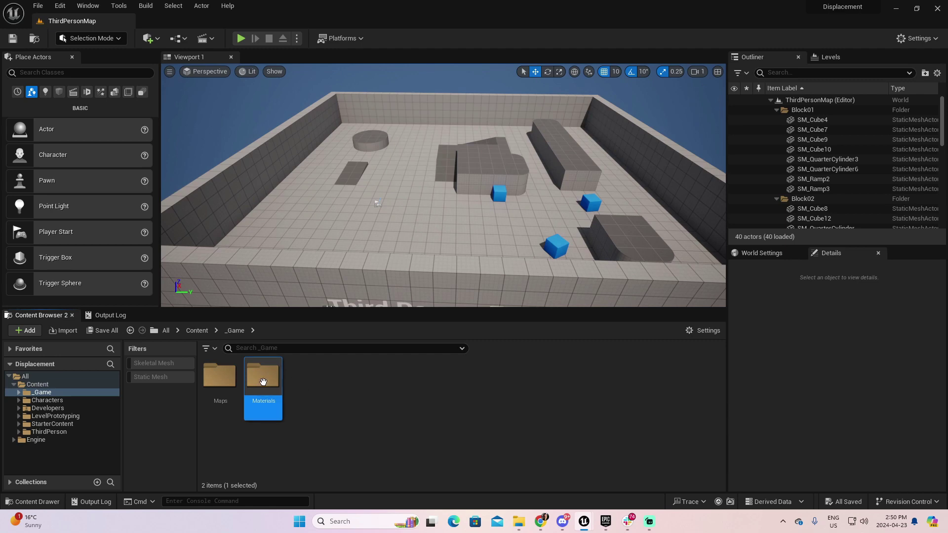
Create a new level from the Basic template
left_click(38, 6)
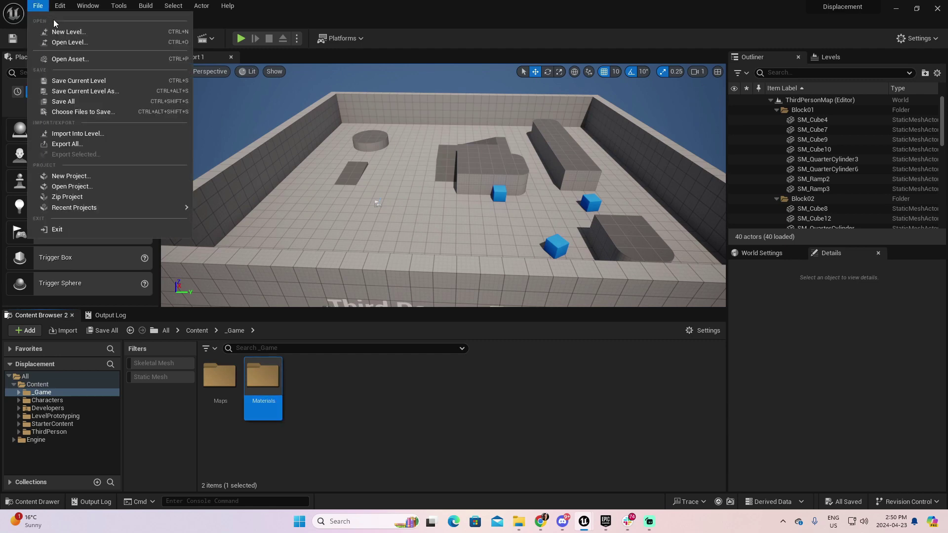
left_click(65, 31)
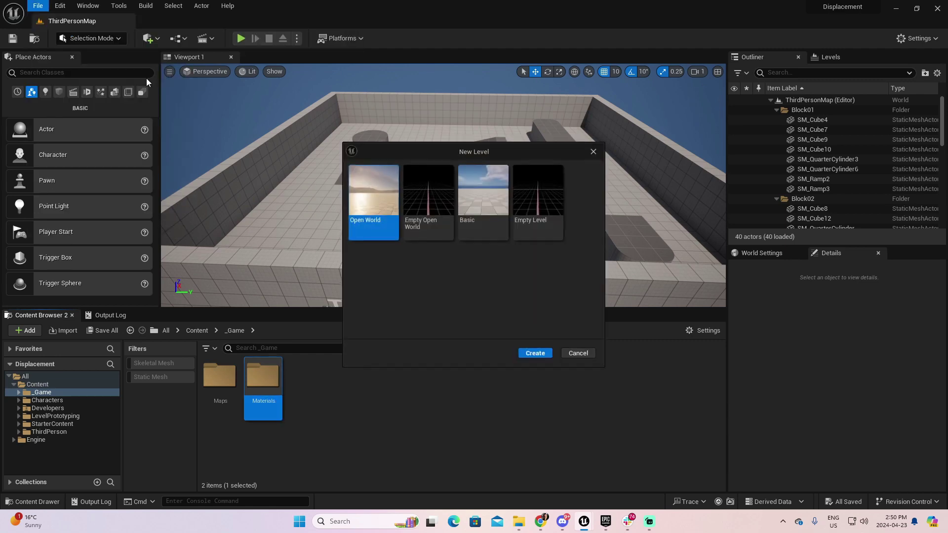
left_click(500, 198)
left_click(535, 353)
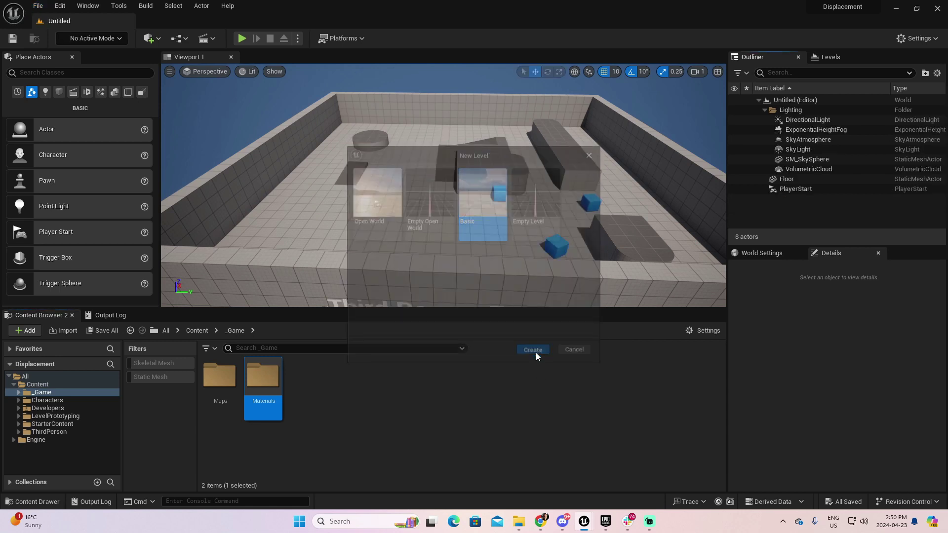
Save the current level as MapMaterial in the _Game/Maps folder and enlarge the viewport's height
left_click(32, 7)
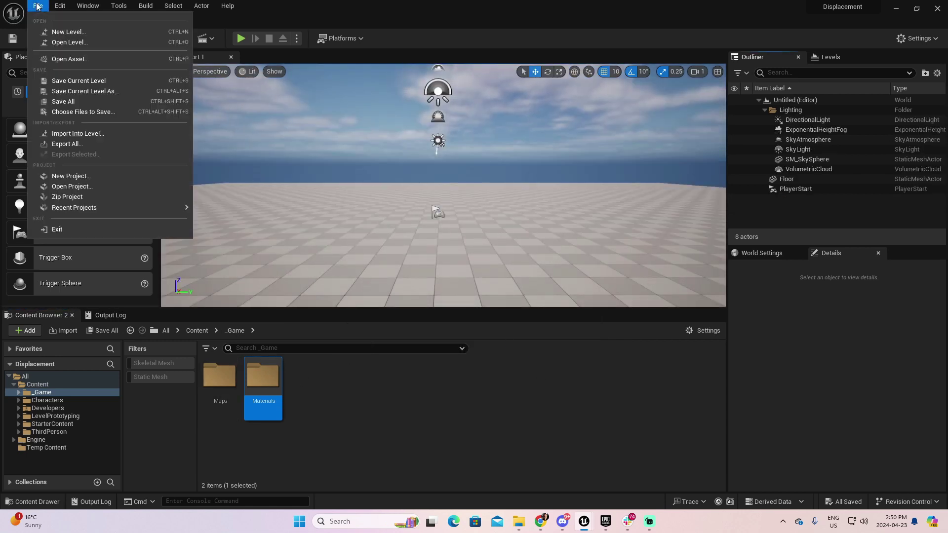
left_click(77, 91)
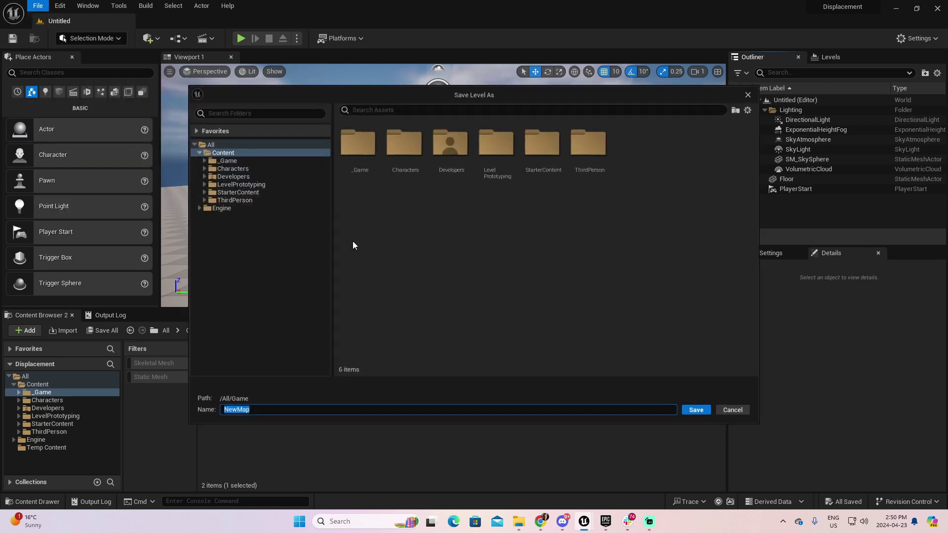
double_click(242, 161)
left_click(230, 168)
left_click(259, 410)
type("Material")
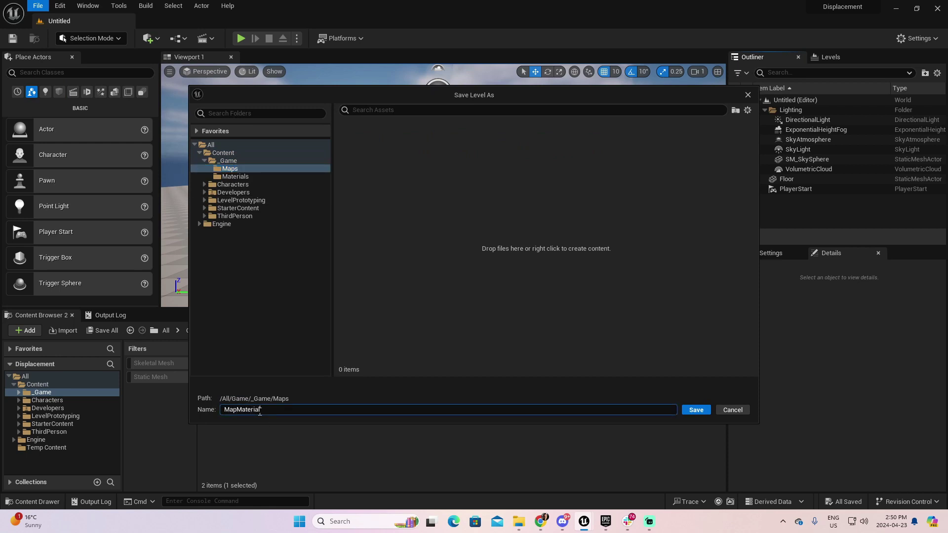
left_click(689, 411)
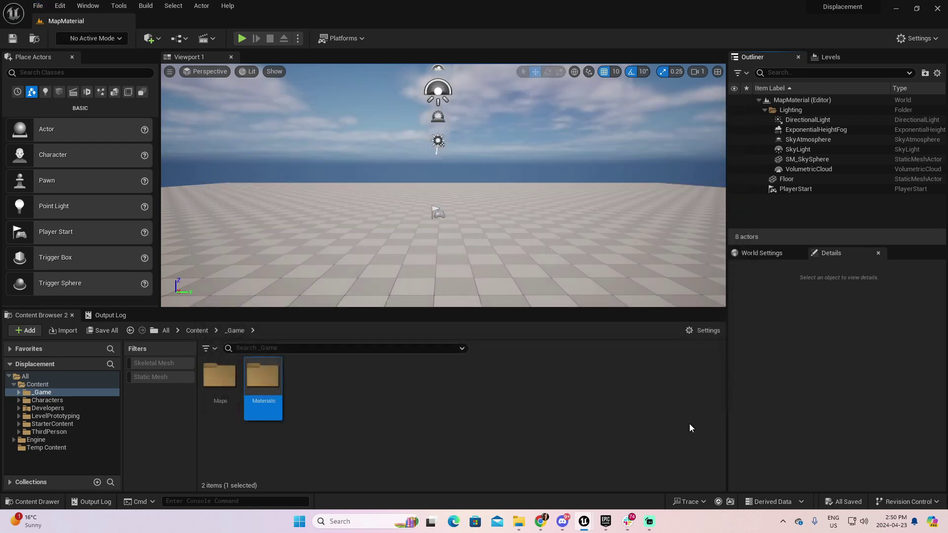
left_click_drag(445, 308, 457, 347)
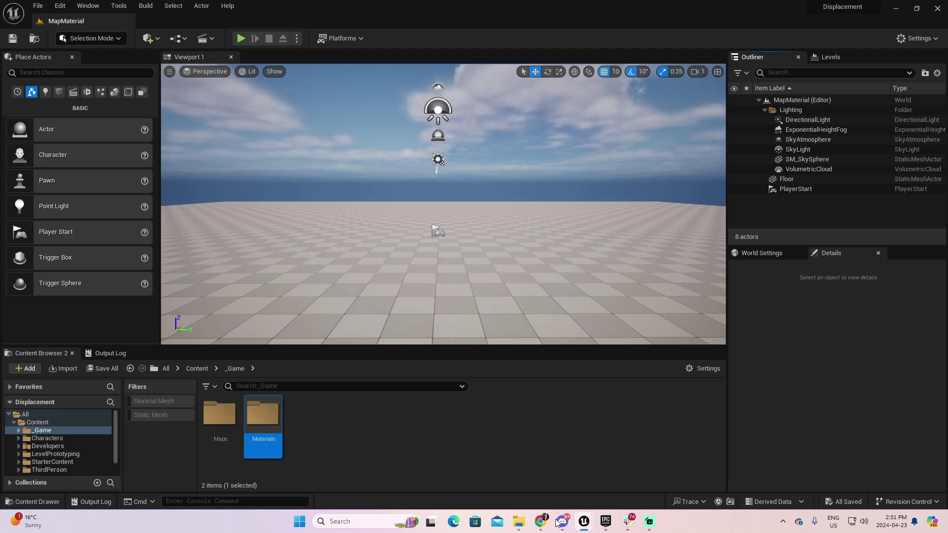
Switch to the Poly Haven rock textures page in Chrome and download the Gray Rocks texture at 4K
mouse_move(542, 522)
left_click(591, 473)
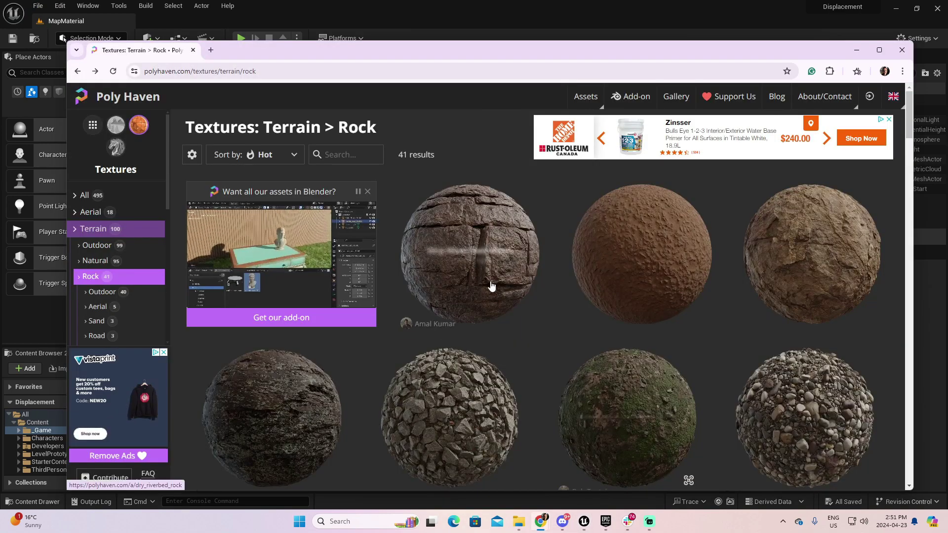
left_click(878, 50)
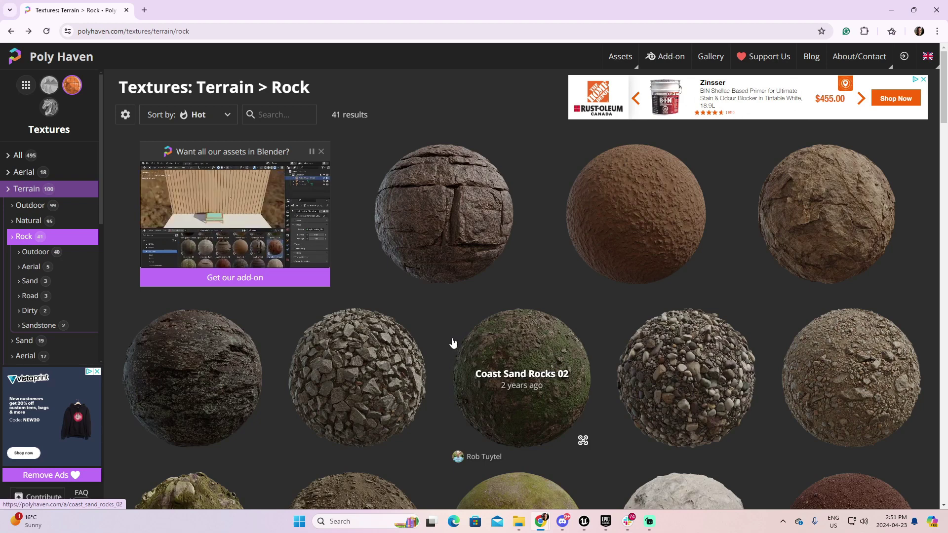
scroll(454, 339, "down", 1)
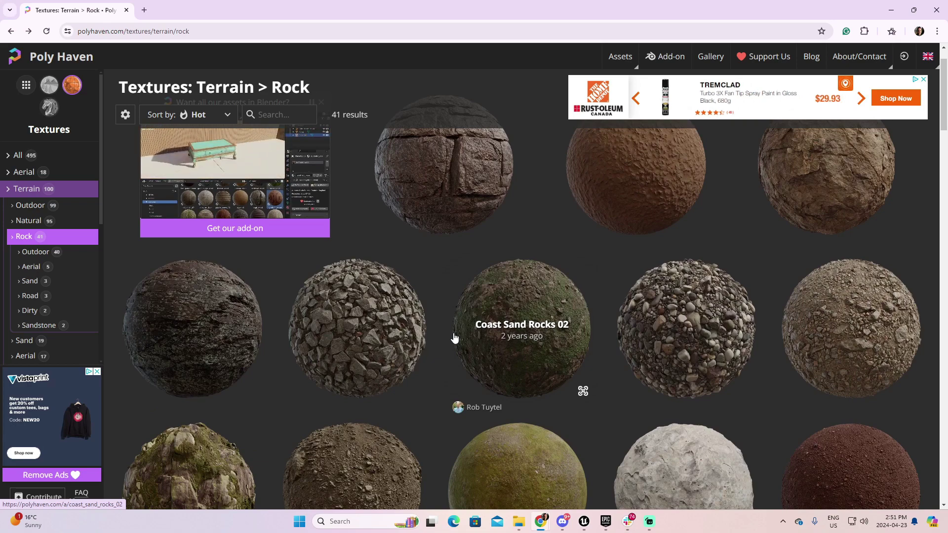
left_click(367, 324)
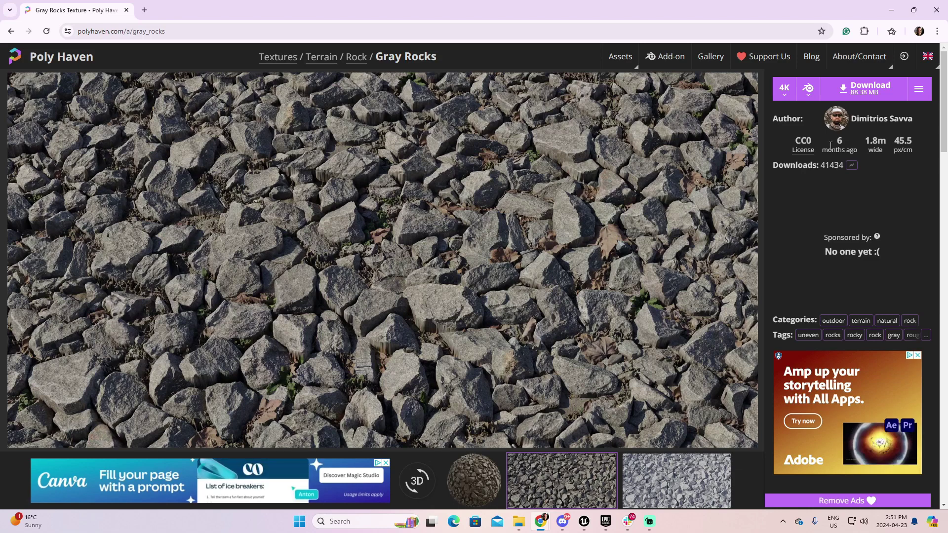
left_click(869, 89)
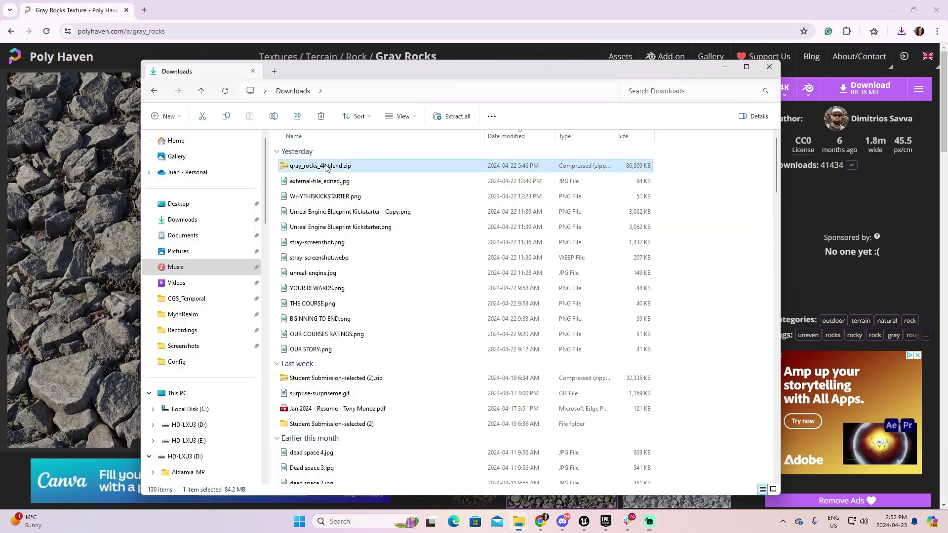
Extract gray_rocks_4k.blend.zip in the Downloads folder with WinRAR to a gray_rocks_4k.blend folder and open that folder
right_click(325, 166)
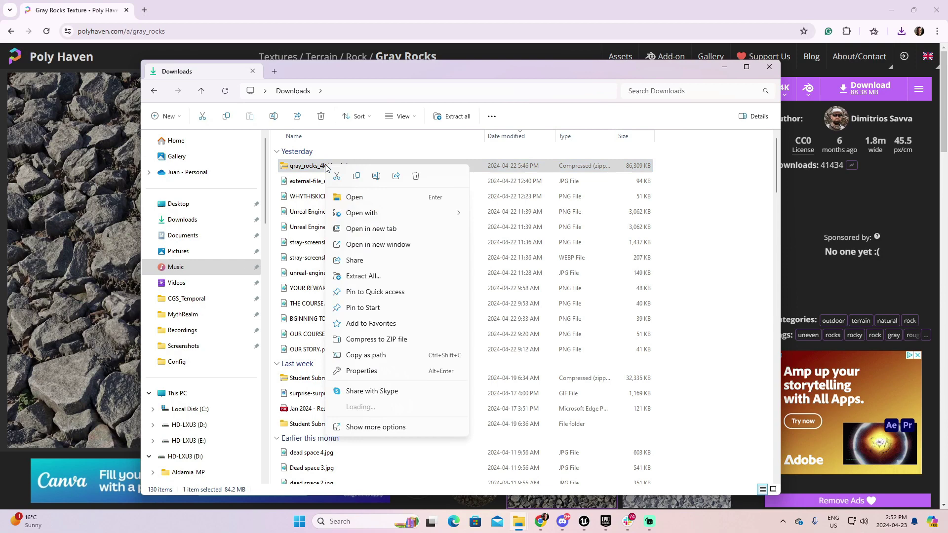
mouse_move(427, 414)
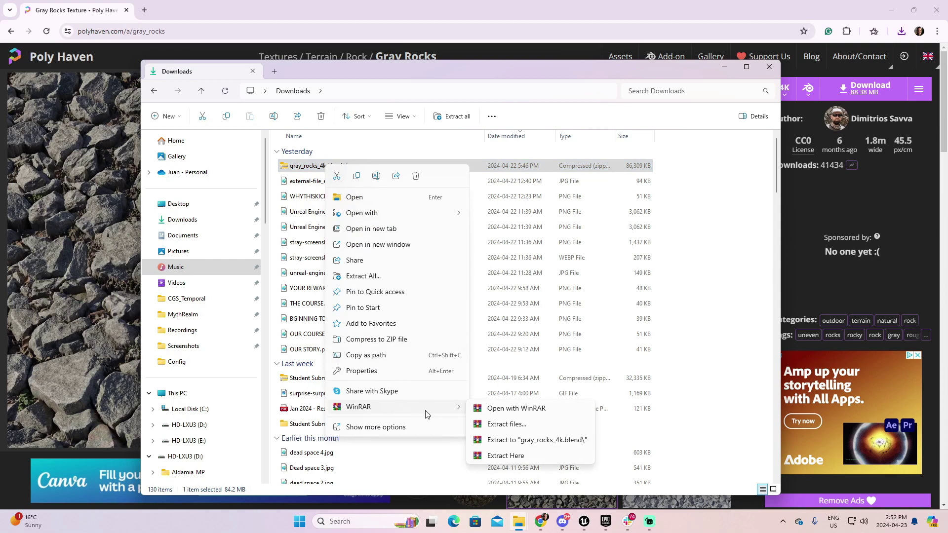
left_click(527, 427)
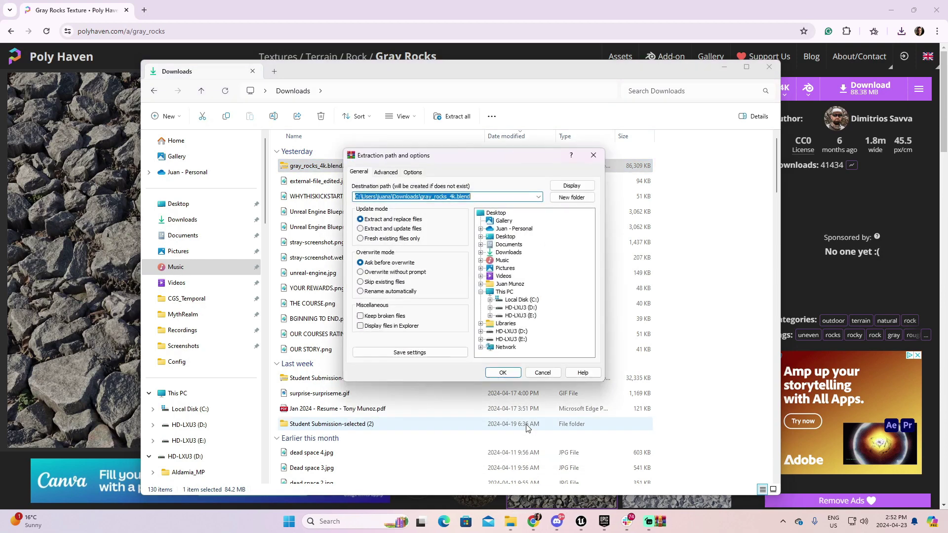
left_click(500, 378)
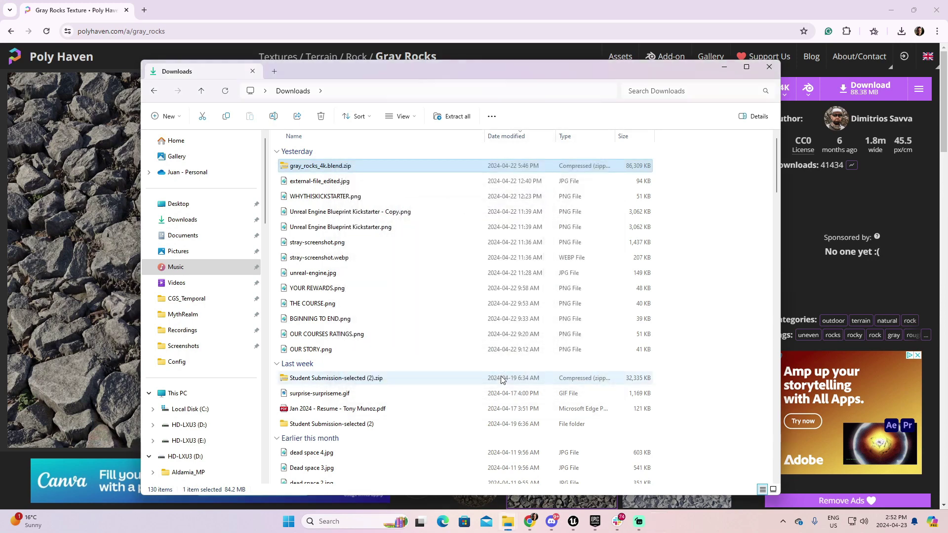
double_click(306, 166)
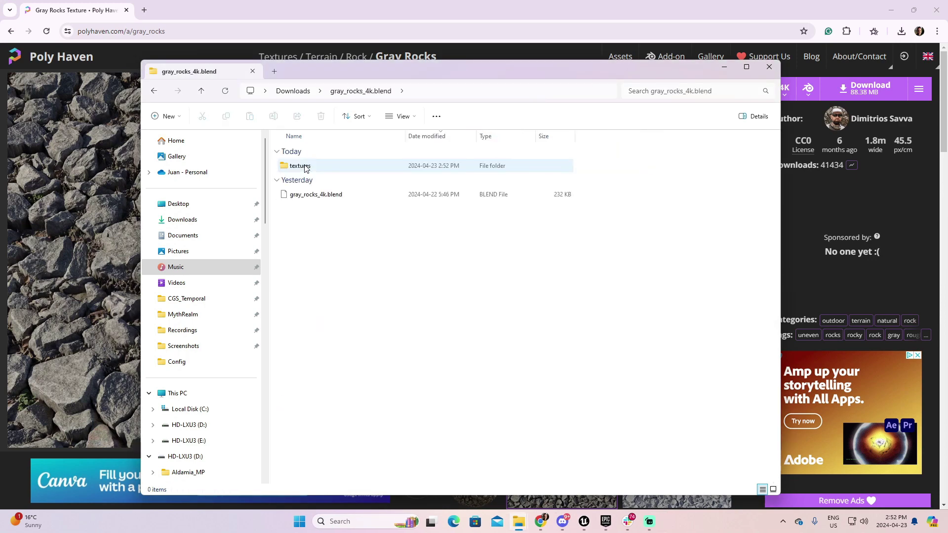
Open the extracted textures folder and arrange its narrowed window beside the Unreal Engine content browser
double_click(299, 166)
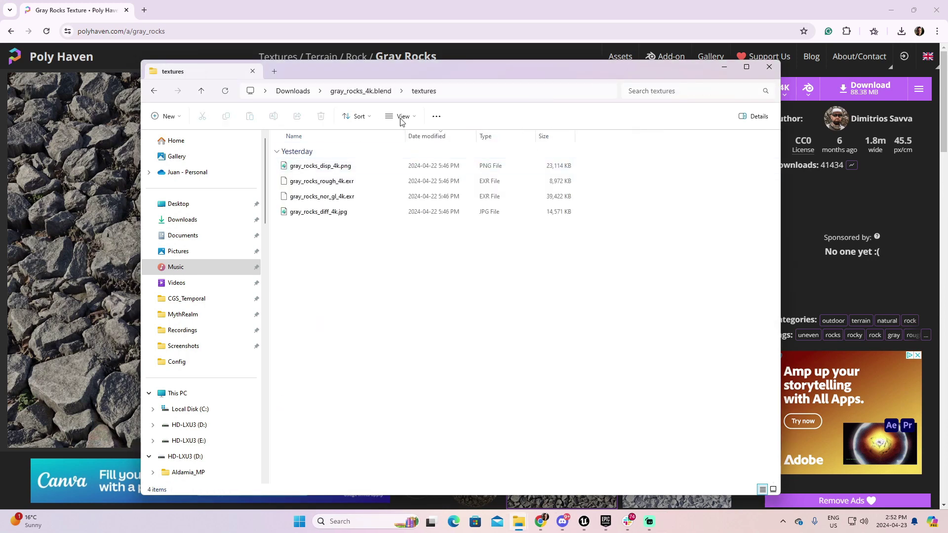
left_click(891, 10)
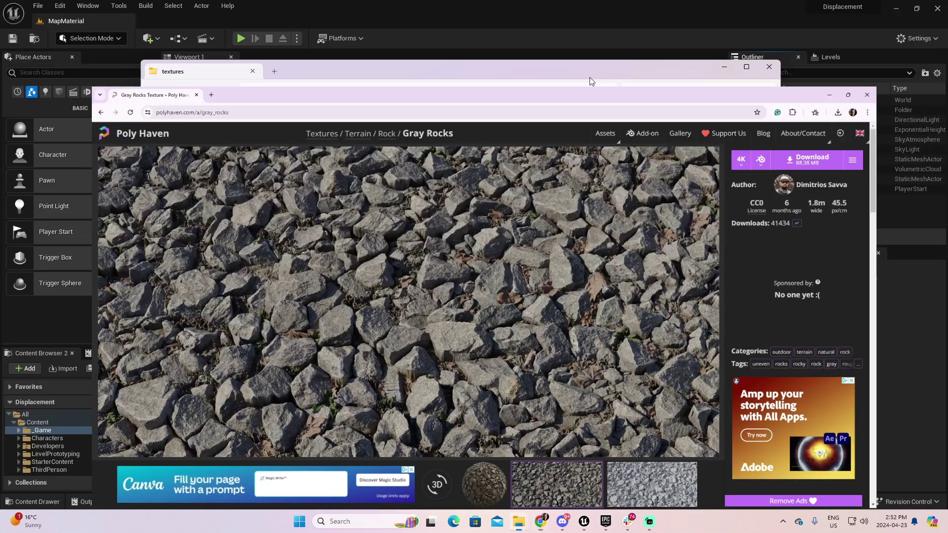
left_click_drag(572, 75, 708, 61)
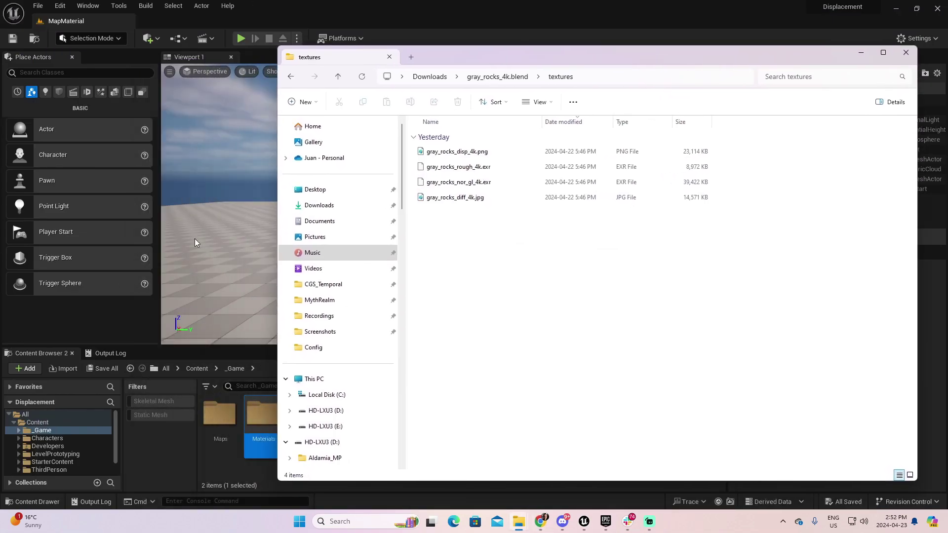
left_click_drag(278, 341, 451, 319)
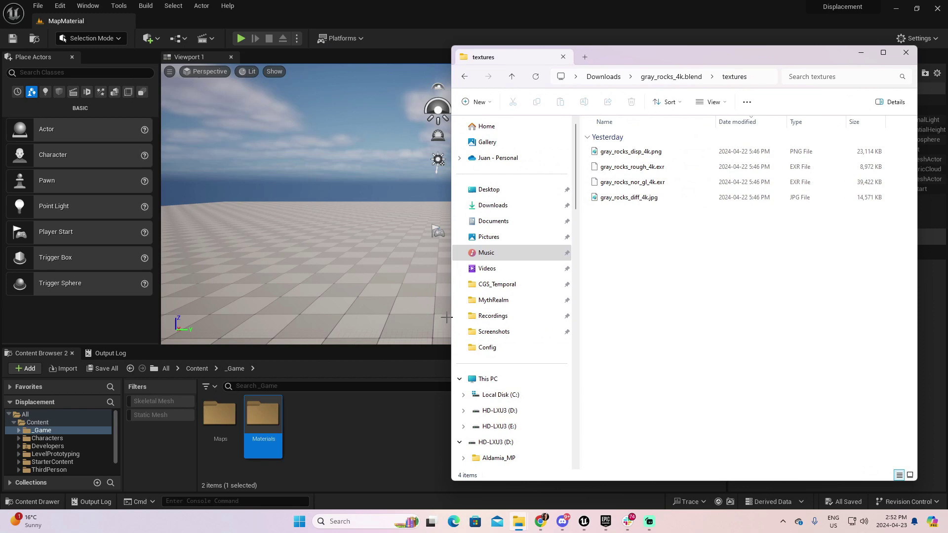
Import the four gray_rocks 4K texture files from the textures folder into _Game/Materials in Unreal Engine
double_click(279, 423)
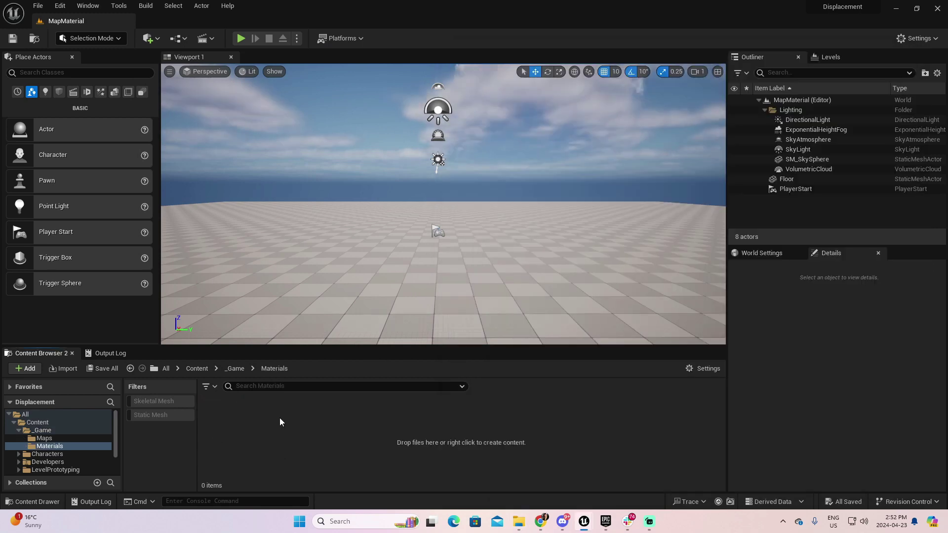
key("alt+Tab")
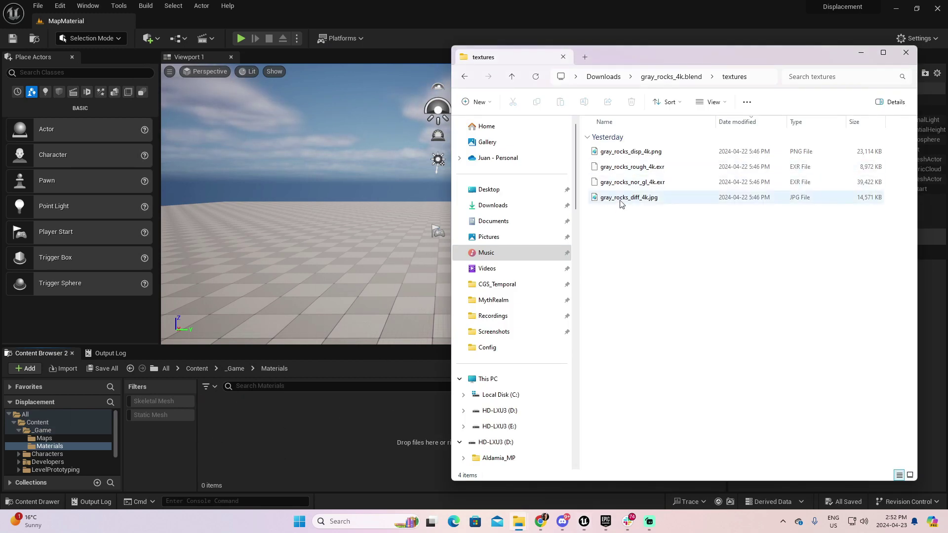
left_click(623, 198)
left_click_drag(666, 237, 602, 159)
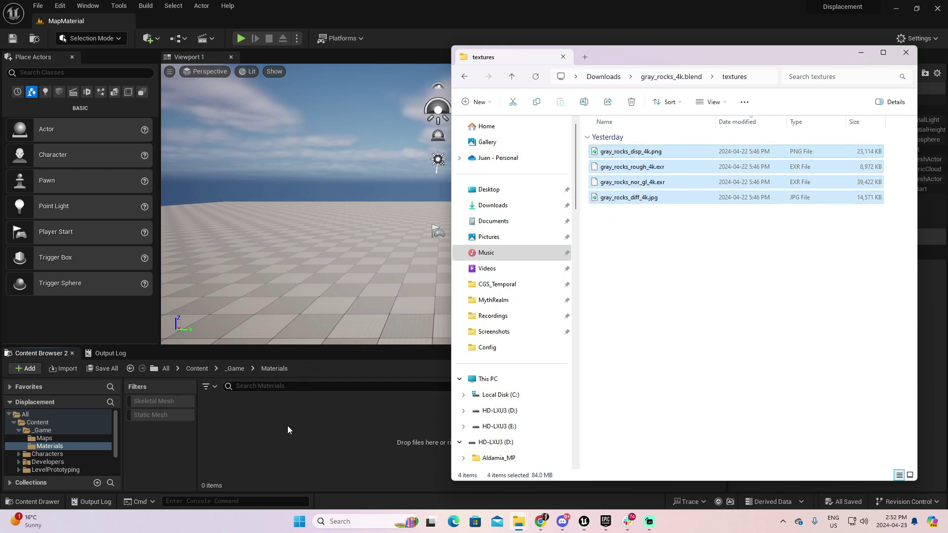
left_click_drag(287, 425, 287, 425)
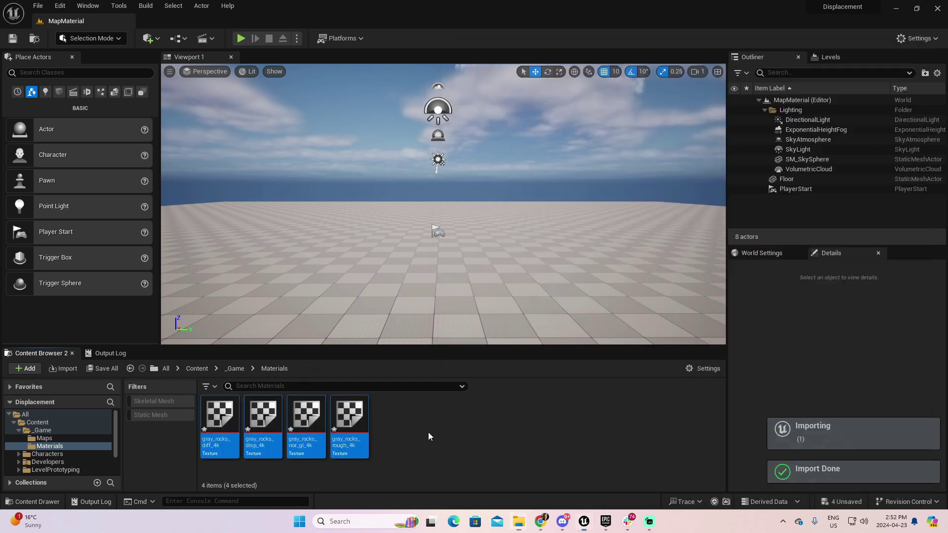
left_click(425, 433)
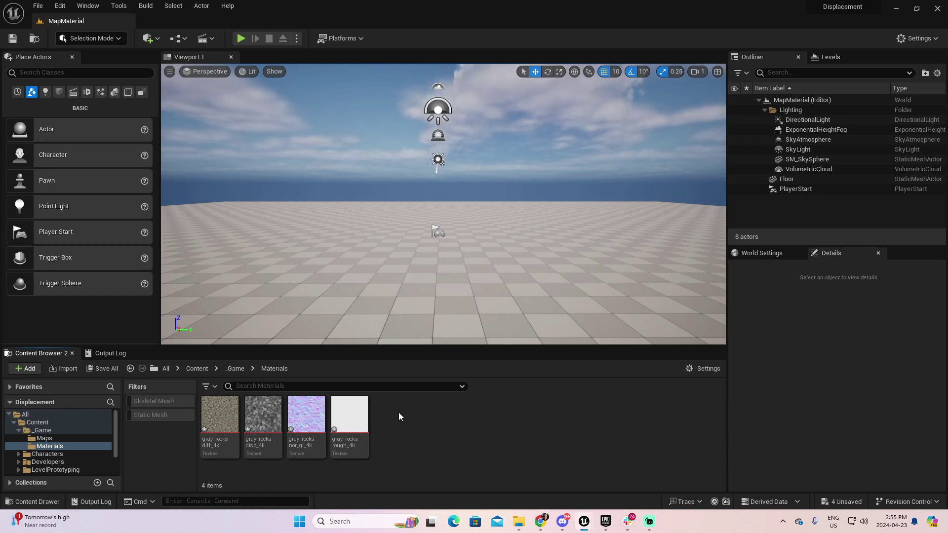
Enable Compress Without Alpha on the gray_rocks_diff_4k texture and save it
left_click(220, 416)
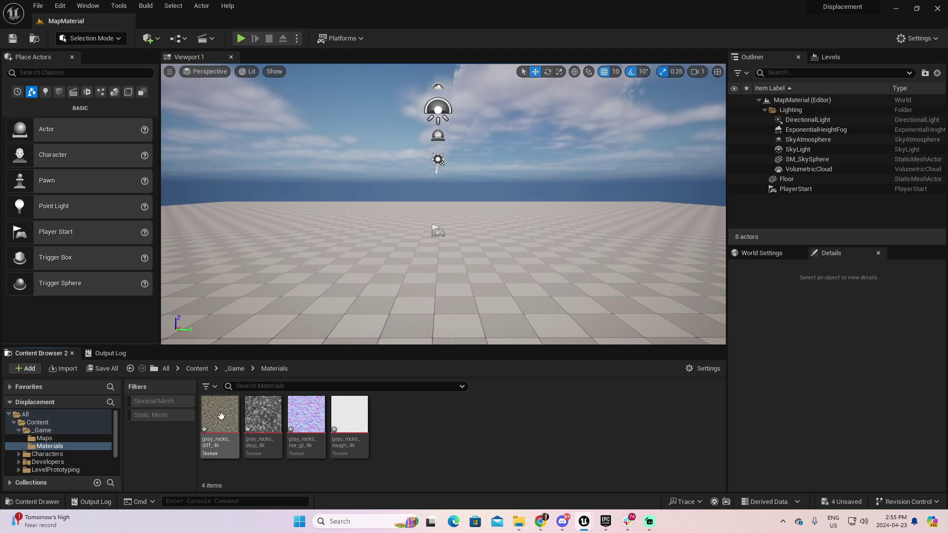
double_click(219, 416)
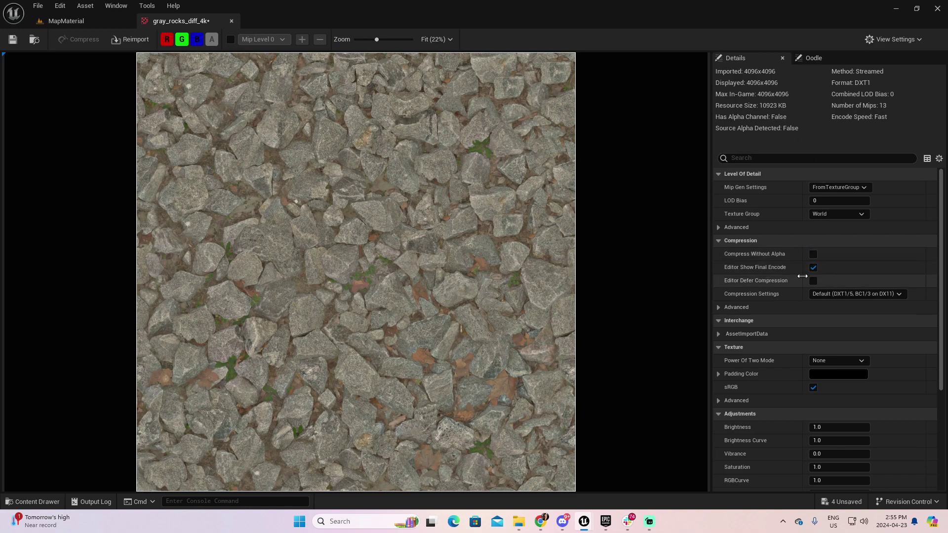
left_click(812, 254)
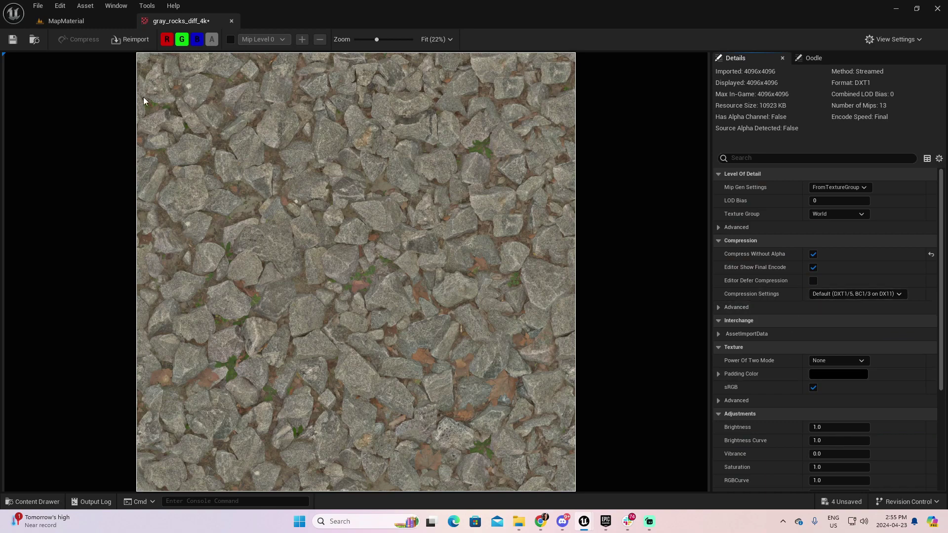
left_click(13, 39)
left_click(232, 20)
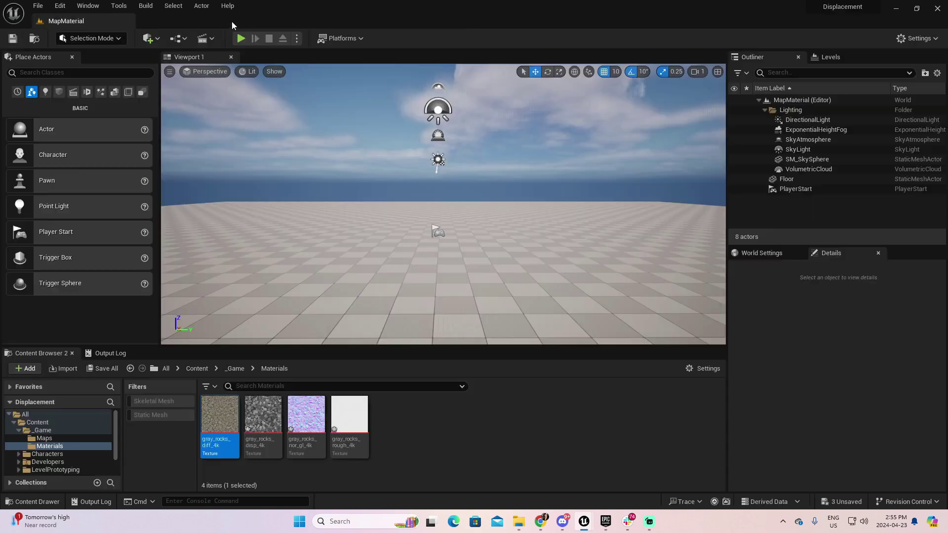
Enable Compress Without Alpha on the gray_rocks_disp_4k texture and save it
double_click(260, 419)
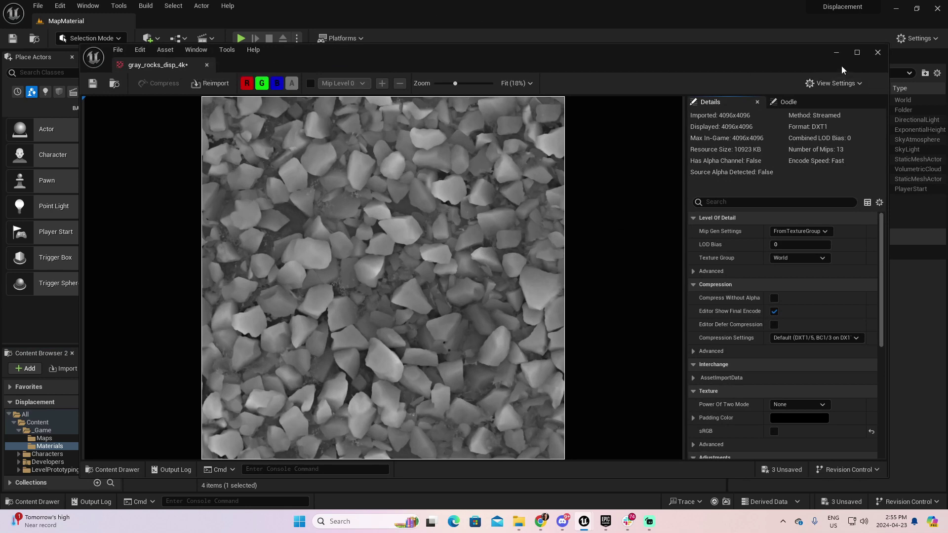
left_click(857, 53)
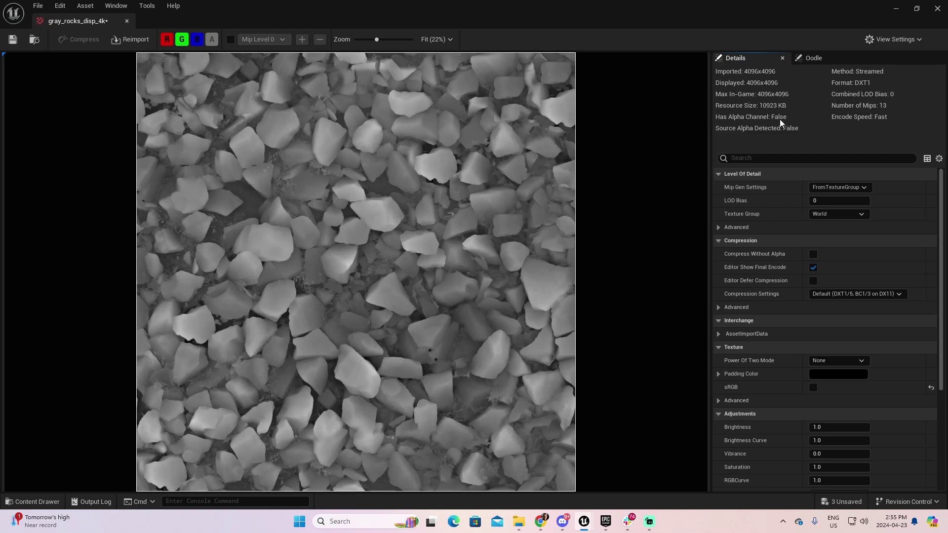
left_click(813, 254)
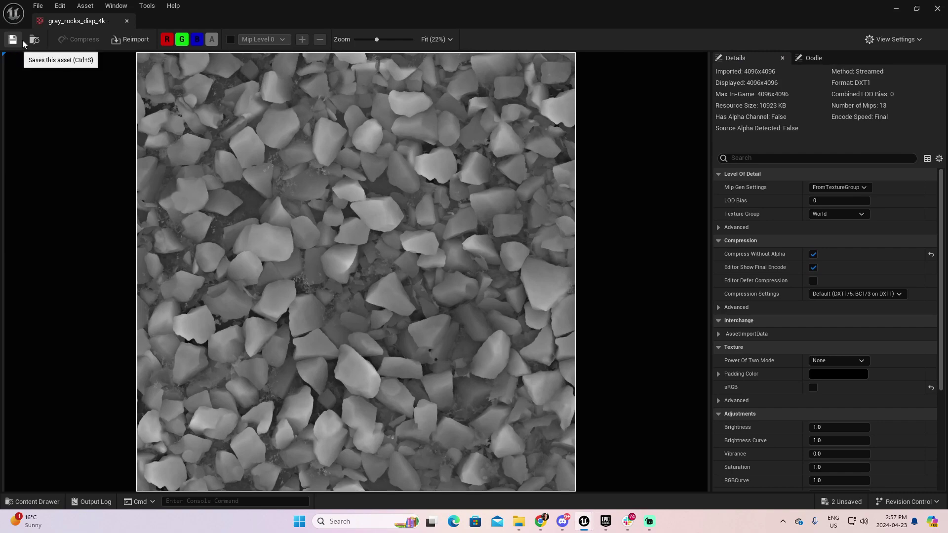
left_click(12, 39)
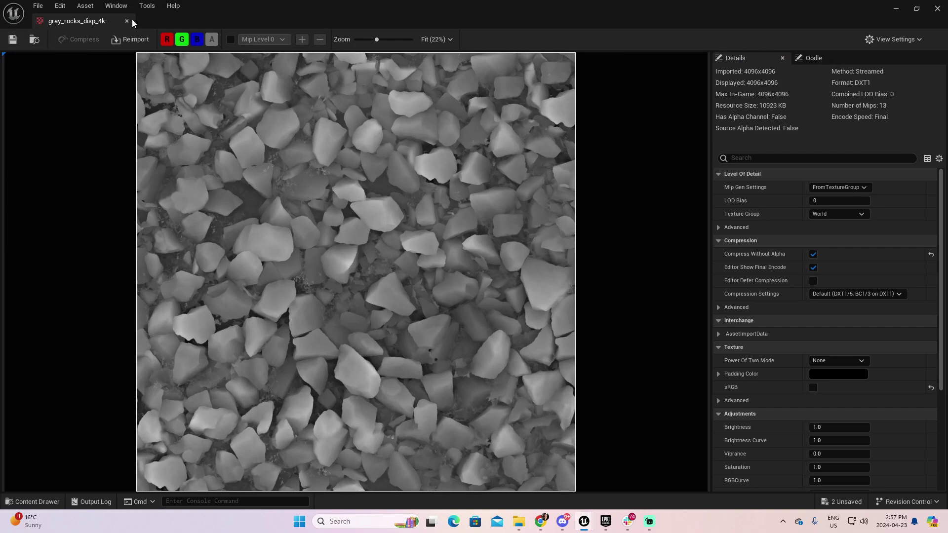
left_click(127, 21)
Set gray_rocks_nor_gl_4k to Compress Without Alpha with Normalmap (DXT5, BC5 on DX11) compression and save it
double_click(303, 435)
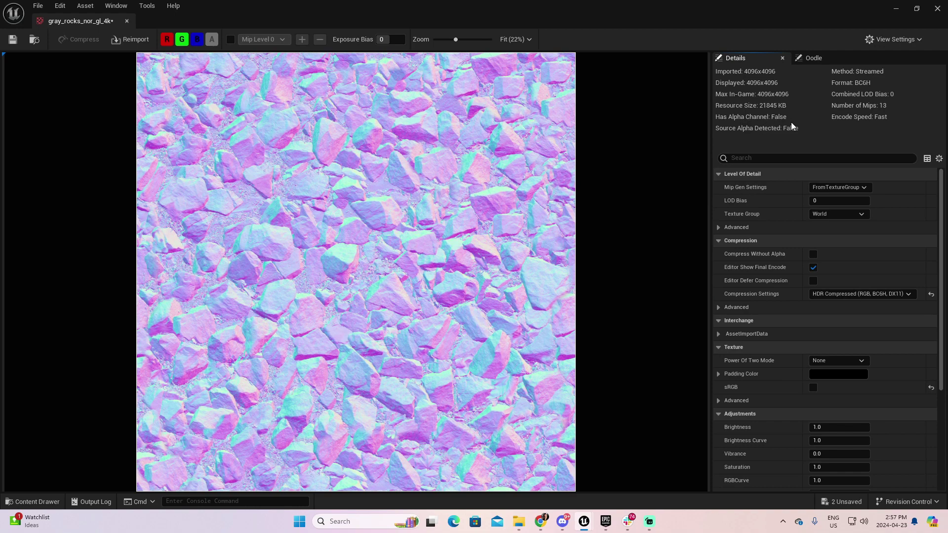
left_click(813, 253)
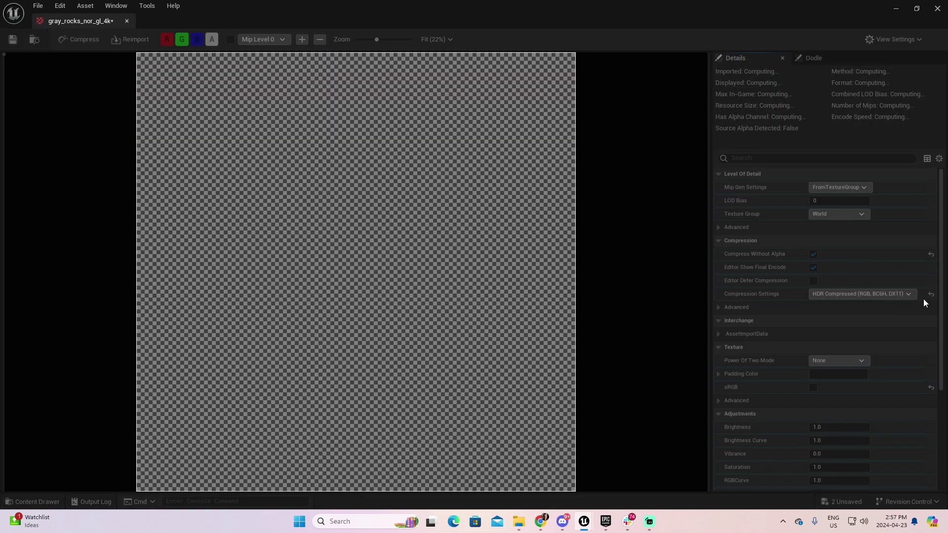
left_click(849, 293)
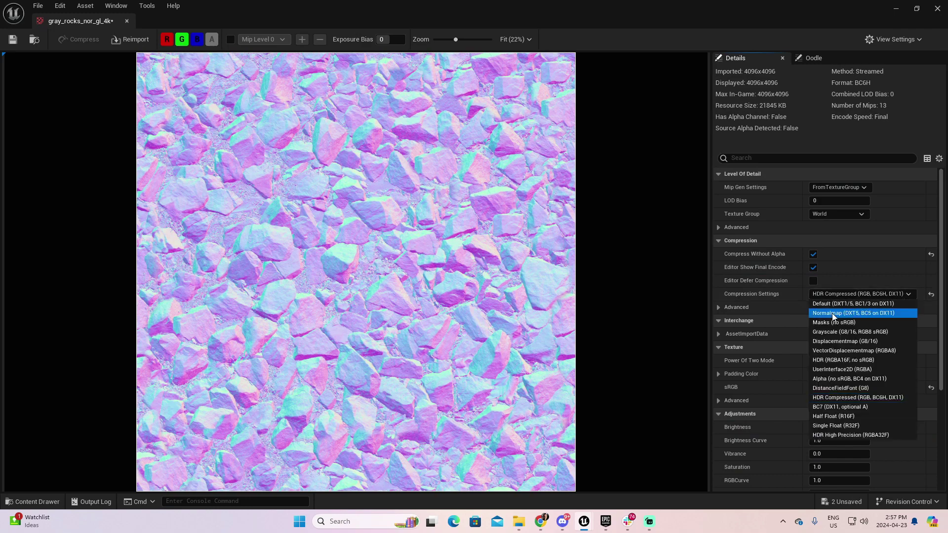
left_click(833, 313)
left_click(12, 40)
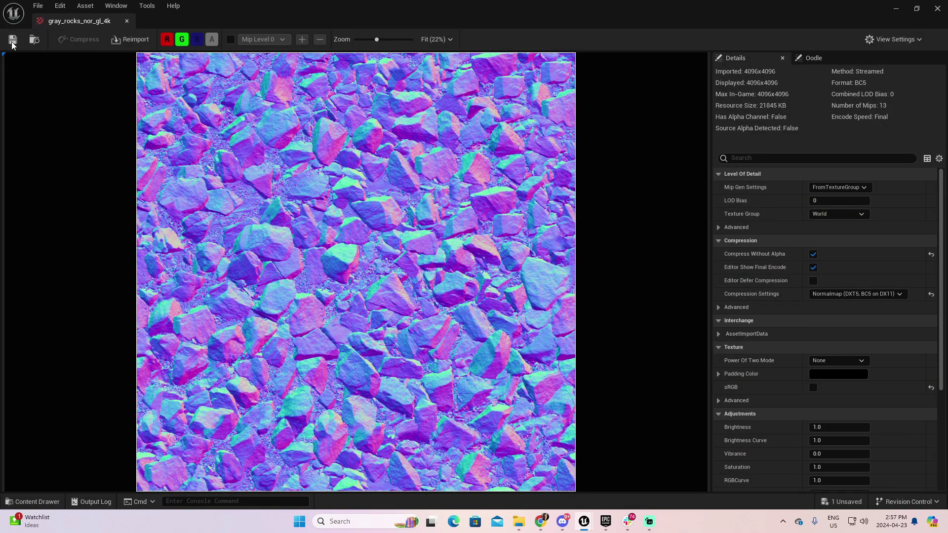
left_click(127, 20)
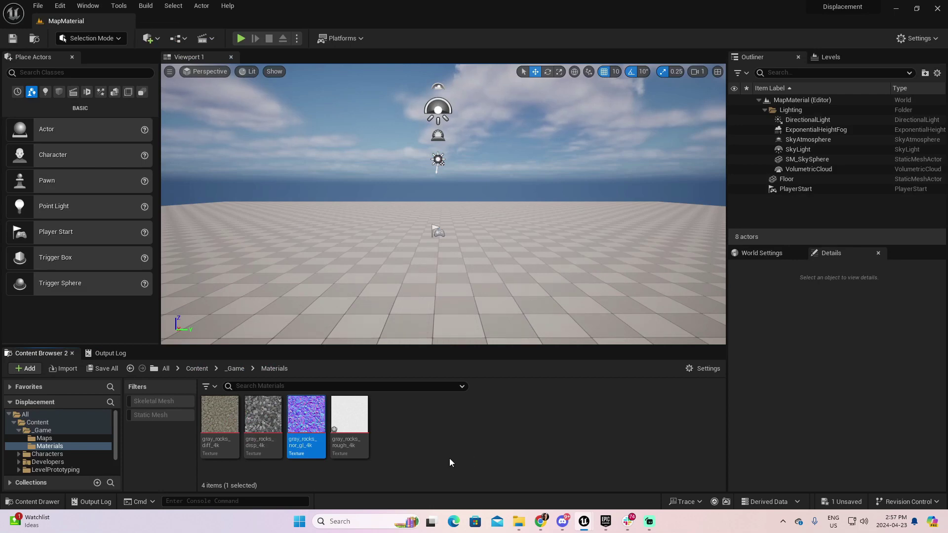
Enable Compress Without Alpha on the gray_rocks_rough_4k texture and save it
double_click(349, 416)
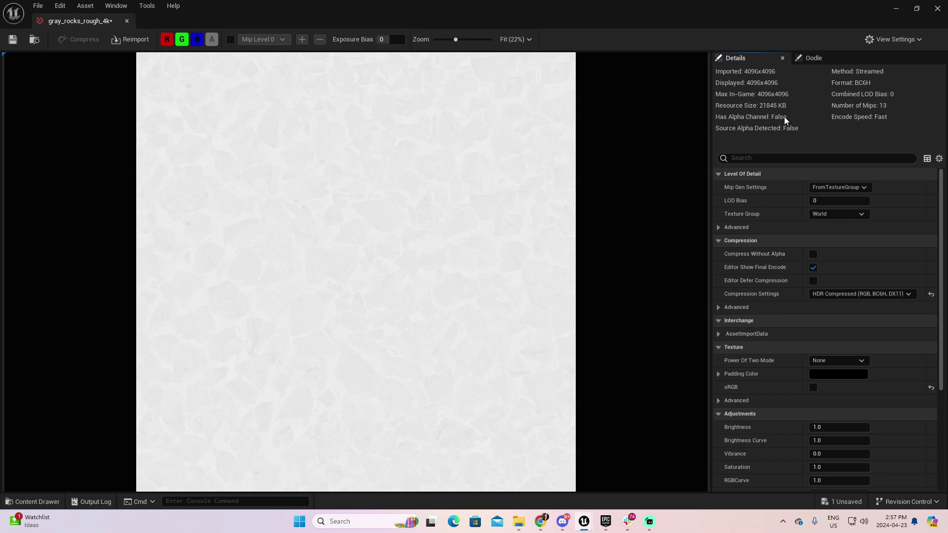
left_click(813, 253)
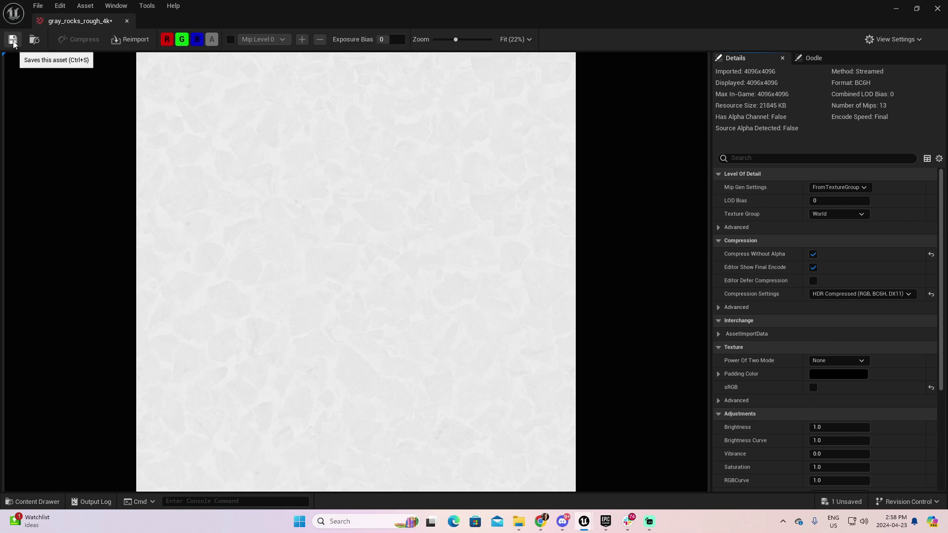
left_click(13, 41)
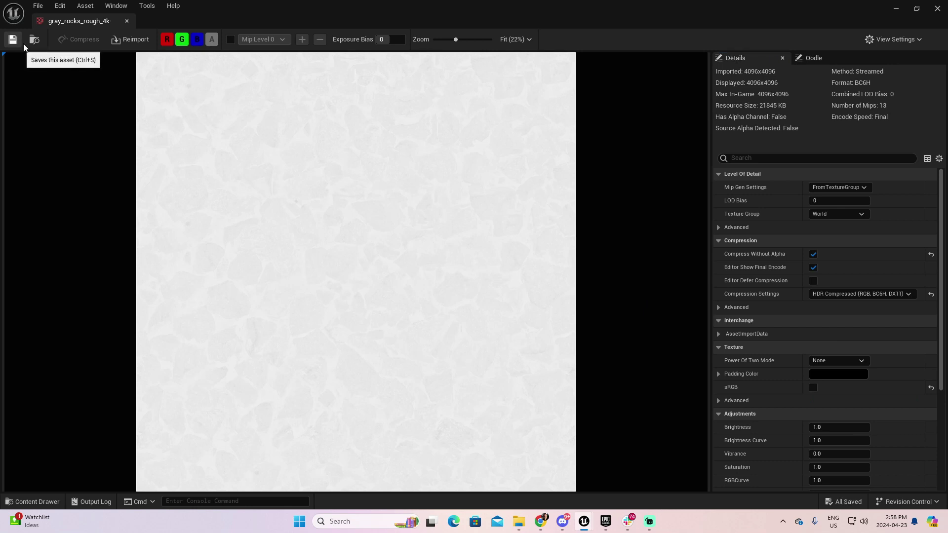
Examine the roughness texture's preview with its red, green and blue channels off and on, and close the texture
left_click(197, 40)
left_click(181, 40)
left_click(167, 39)
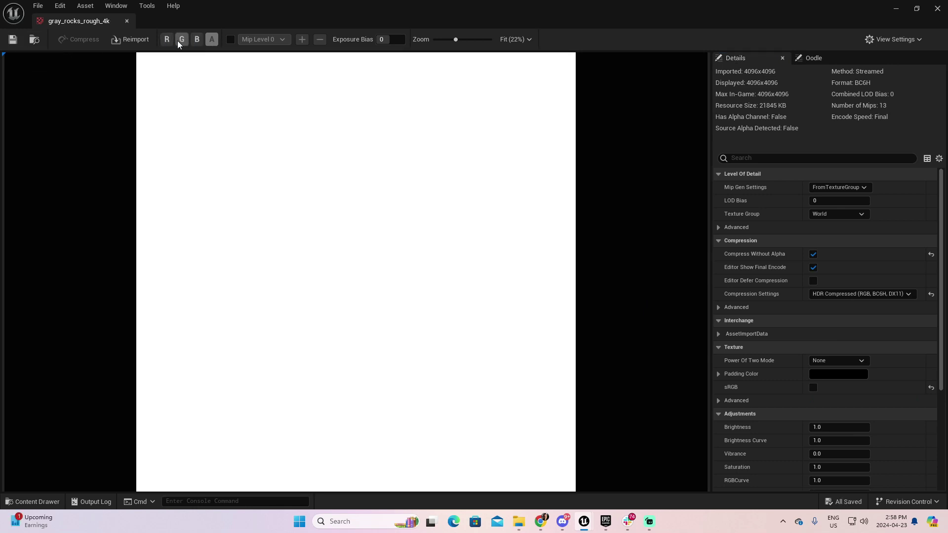
left_click(167, 40)
left_click(181, 39)
left_click(197, 39)
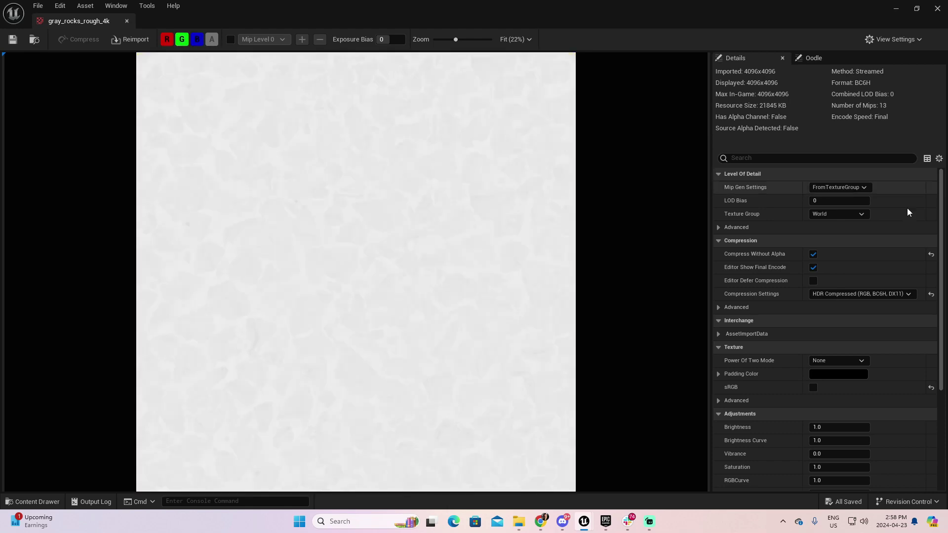
left_click(127, 21)
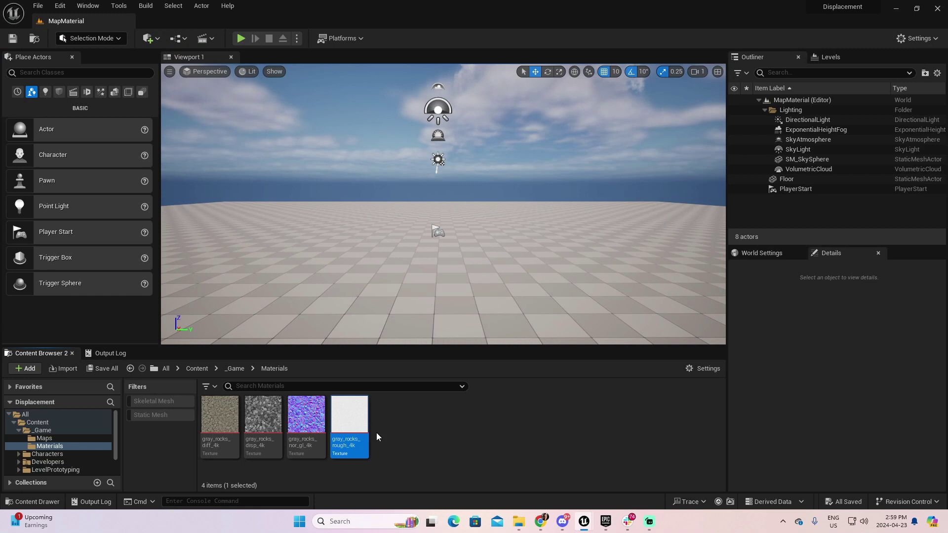
Create a material named M_RockDisp in the _Game/Materials folder
left_click(402, 434)
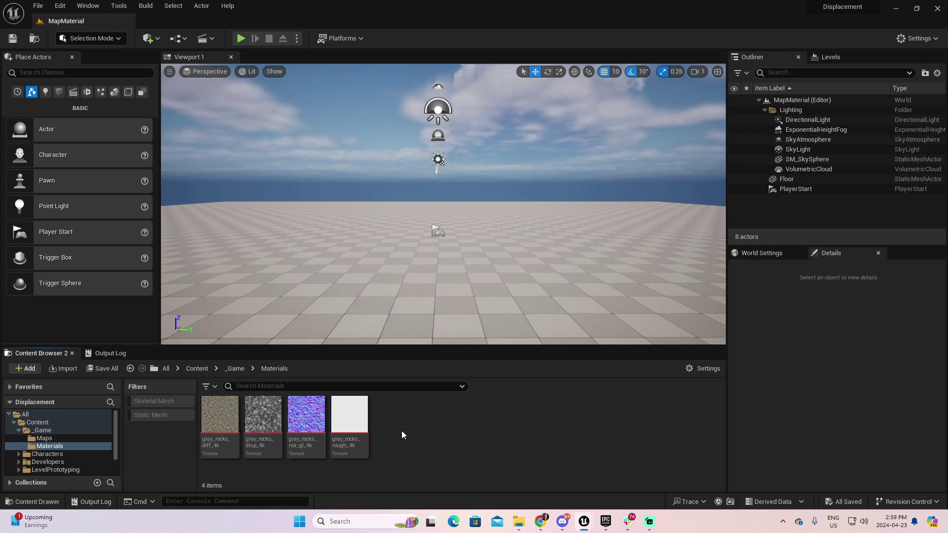
right_click(401, 430)
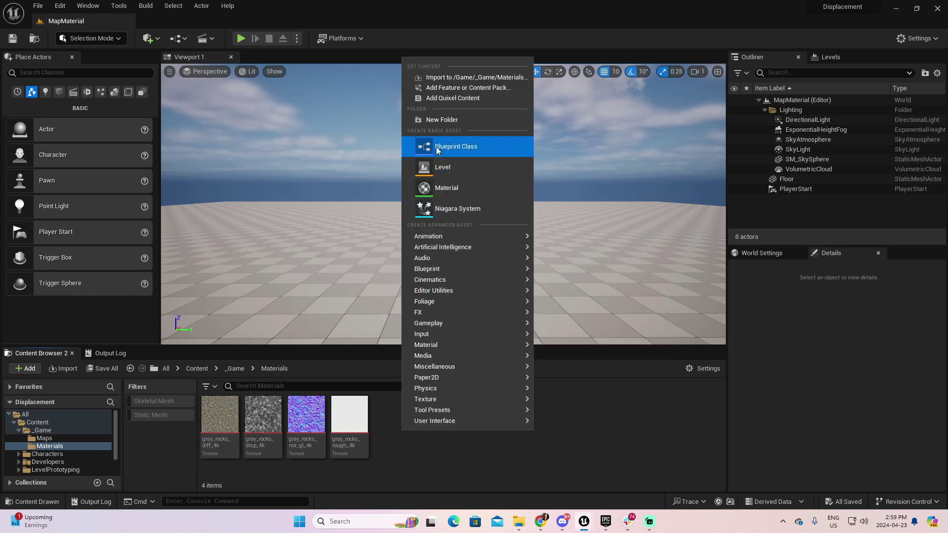
mouse_move(455, 250)
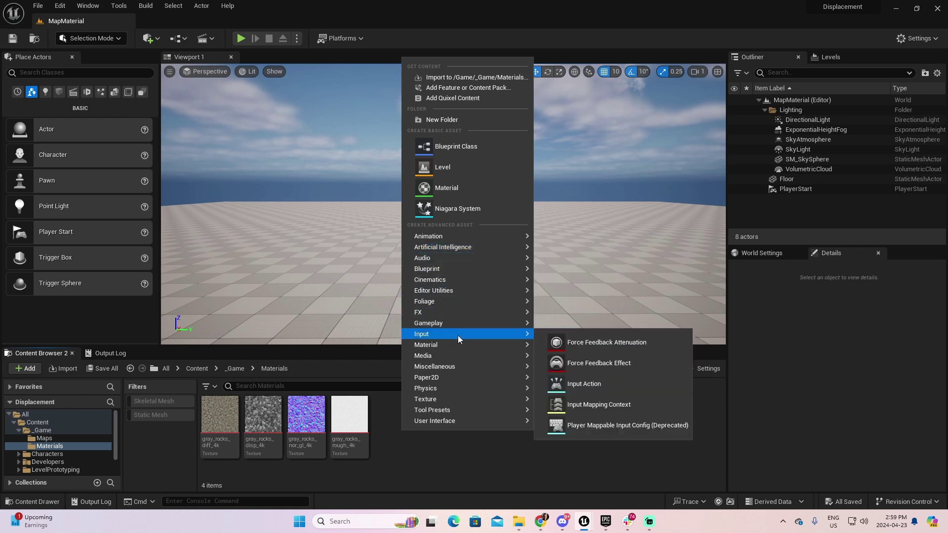
mouse_move(458, 344)
left_click(603, 289)
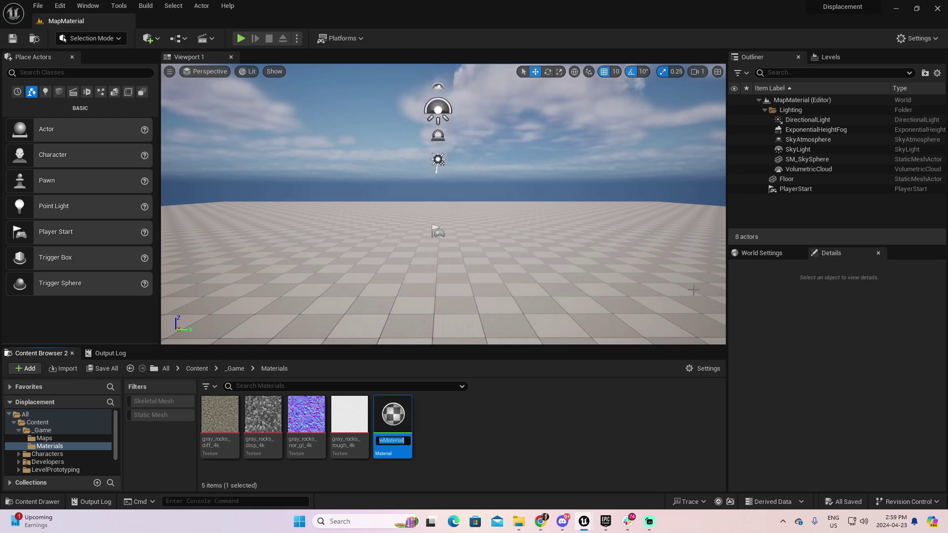
type("M_D")
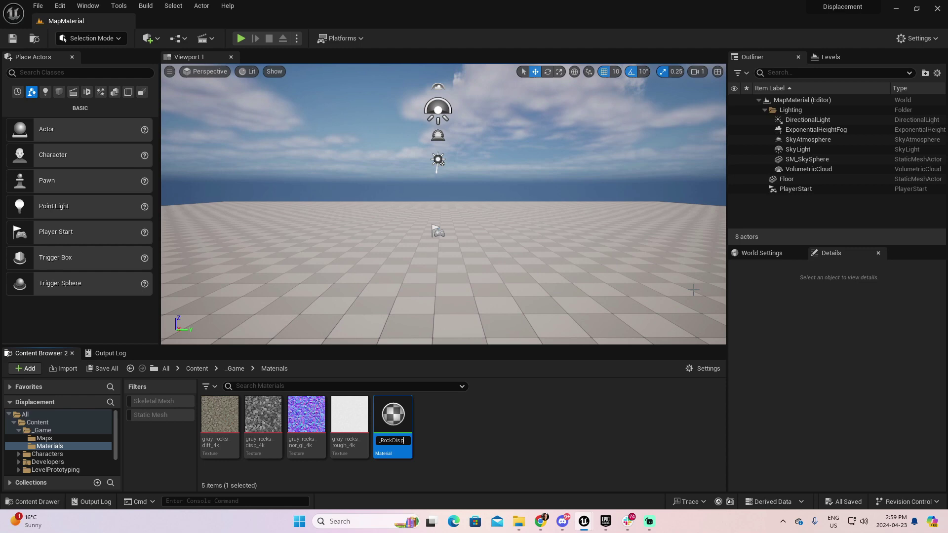
key("Return")
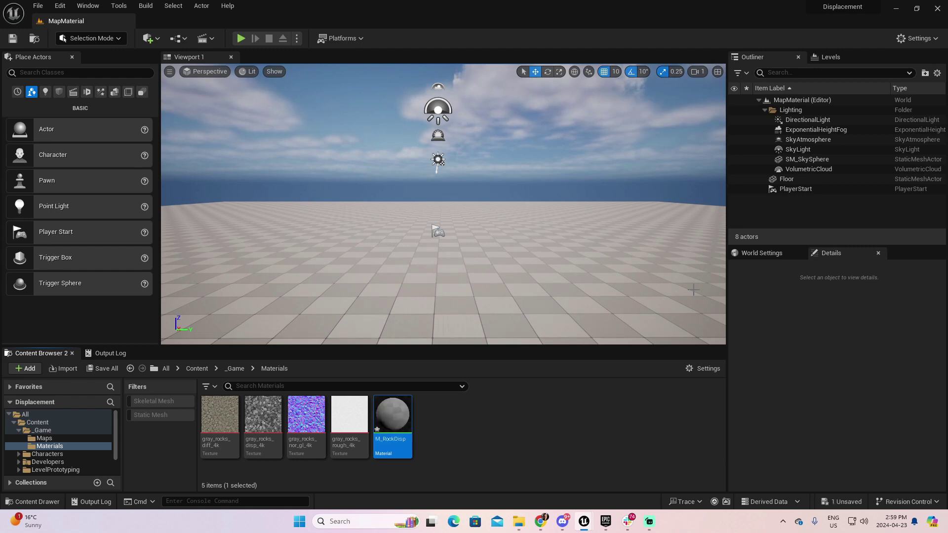
Open the M_RockDisp material and dock its editor beside the MapMaterial level, returning to the level
double_click(390, 427)
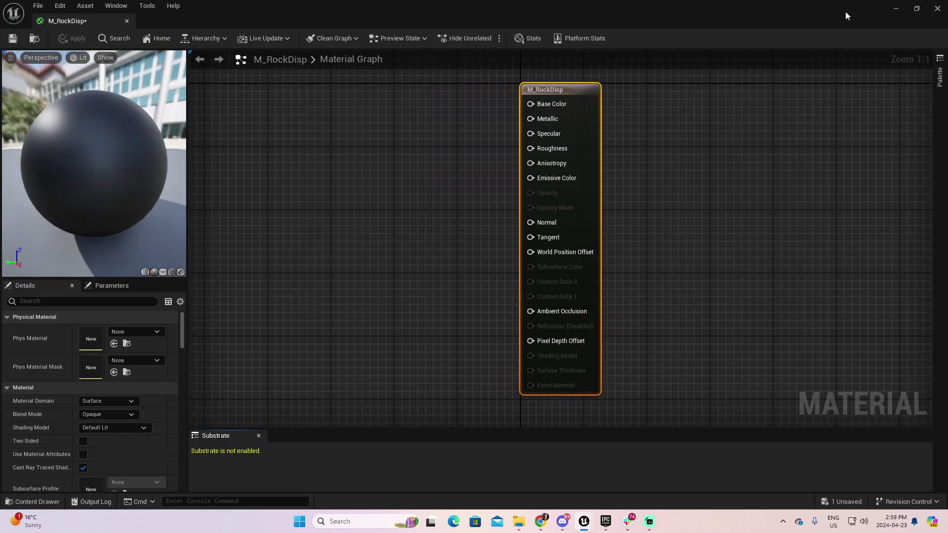
left_click(916, 11)
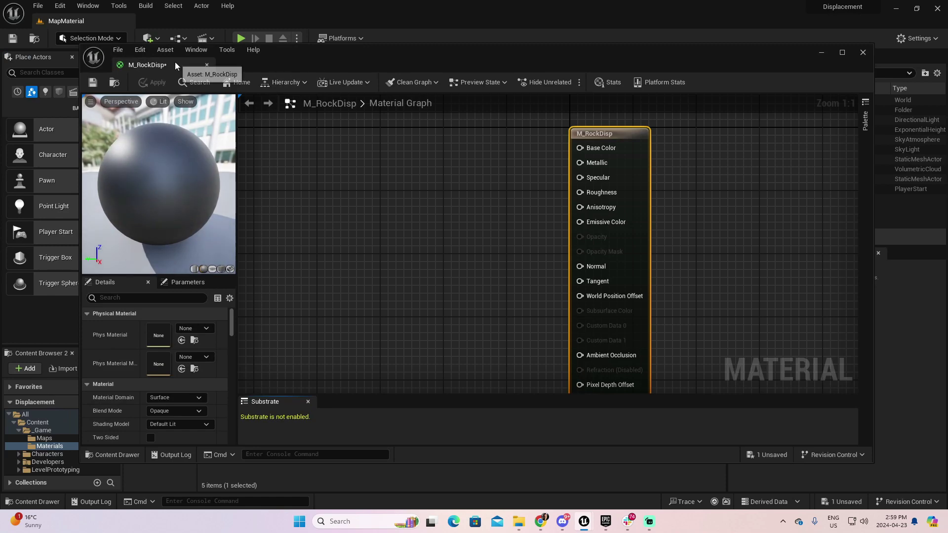
left_click_drag(174, 61, 185, 28)
left_click(93, 20)
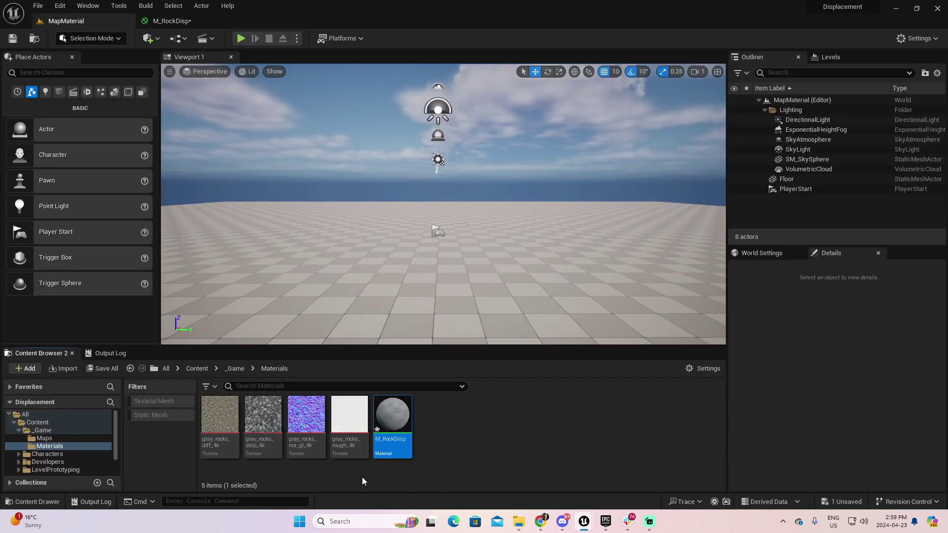
Add gray_rocks_diff_4k, gray_rocks_nor_gl_4k and gray_rocks_rough_4k to the M_RockDisp graph as texture samples
left_click(346, 467)
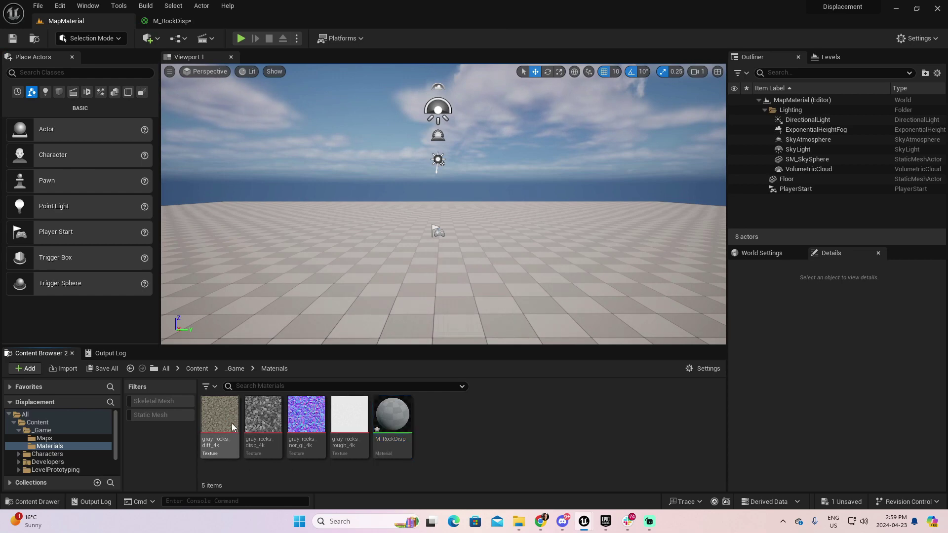
left_click(348, 420)
left_click(307, 440, "ctrl")
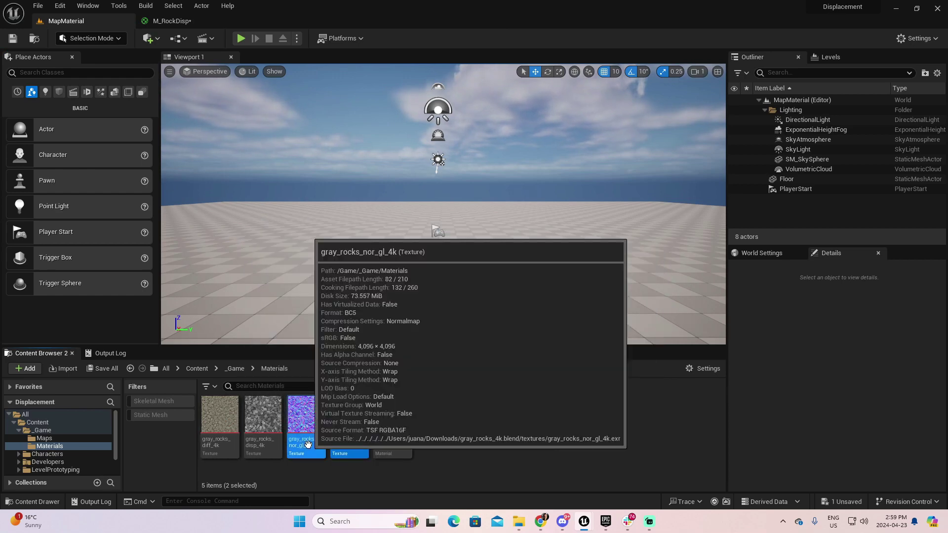
left_click(220, 425, "ctrl")
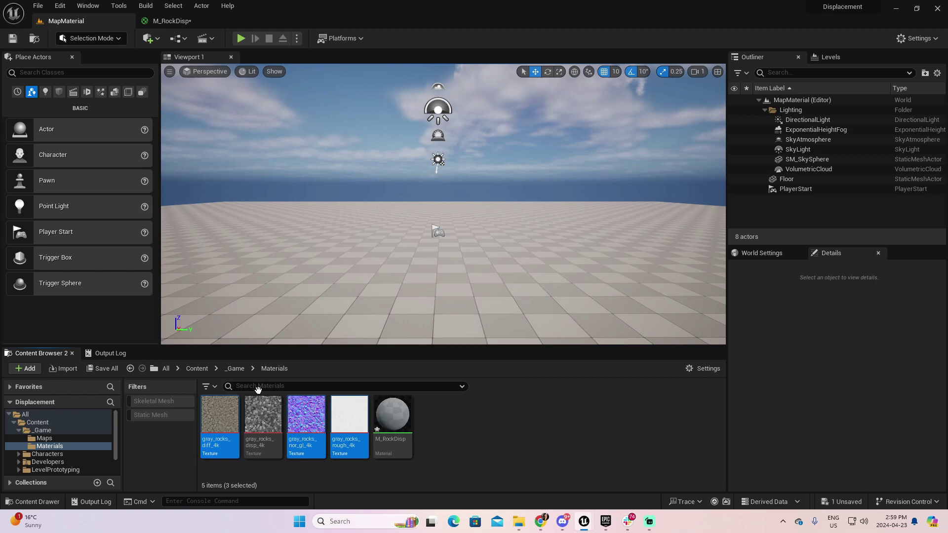
left_click_drag(306, 417, 299, 168)
right_click_drag(423, 366, 428, 416)
left_click(381, 196)
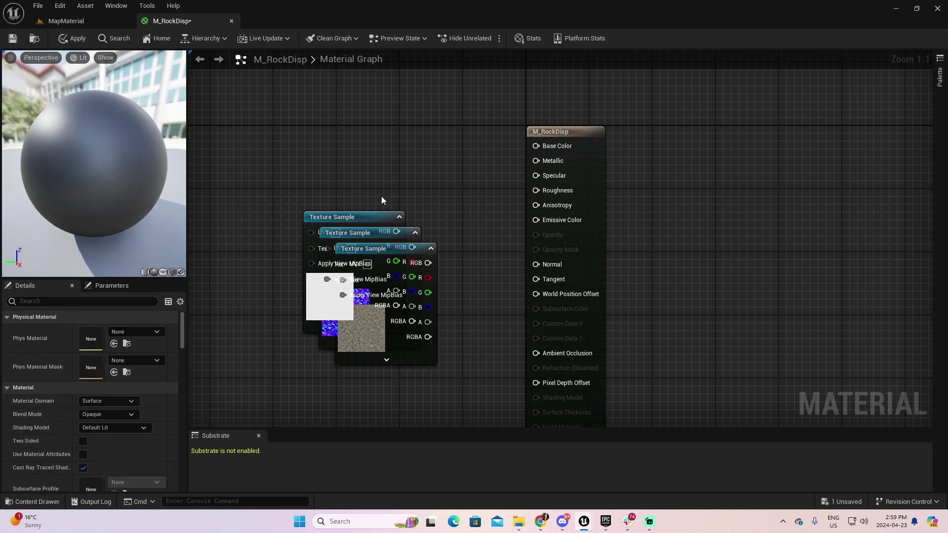
Separate the overlapping texture samples into a column with diffuse above, normal in the middle and roughness below
left_click_drag(372, 213, 302, 302)
left_click_drag(384, 248, 379, 102)
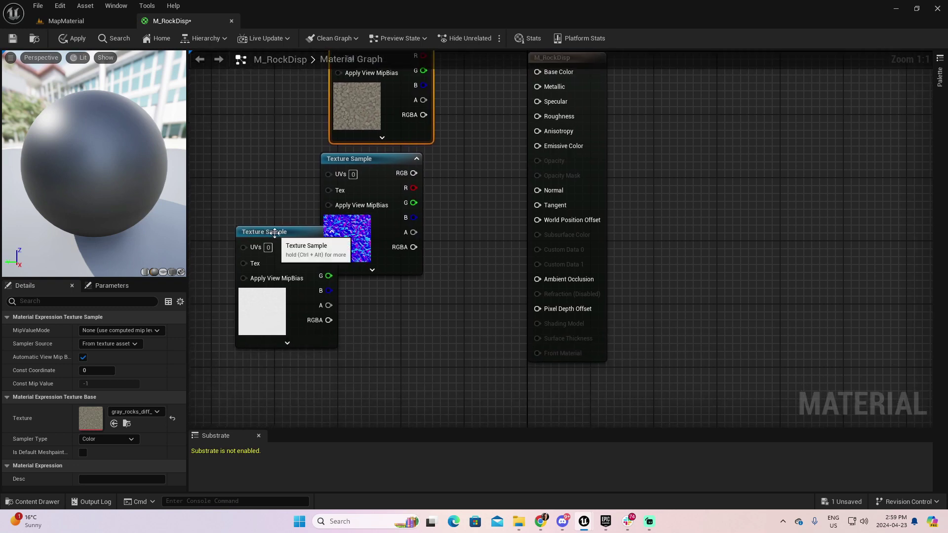
left_click_drag(273, 234, 353, 295)
right_click_drag(684, 193, 690, 280)
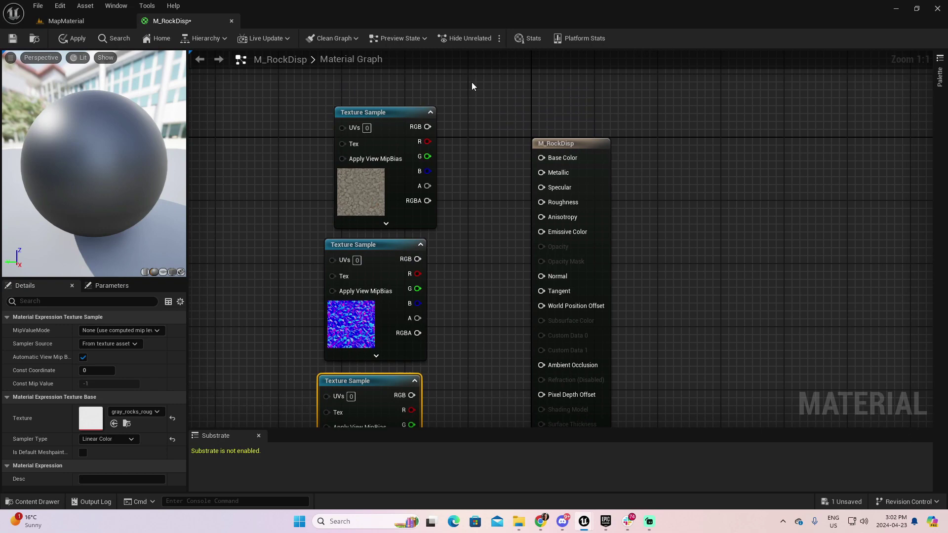
Connect the diffuse sample's RGB output to Base Color and move the roughness sample directly below it, with the normal sample set aside
left_click_drag(428, 126, 541, 157)
right_click_drag(468, 288, 474, 245)
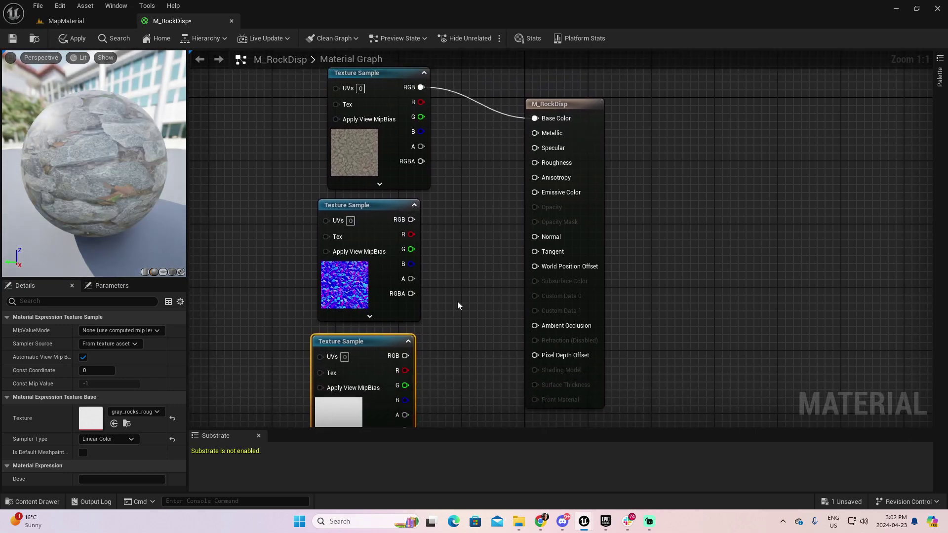
left_click_drag(375, 204, 275, 276)
left_click_drag(383, 341, 398, 206)
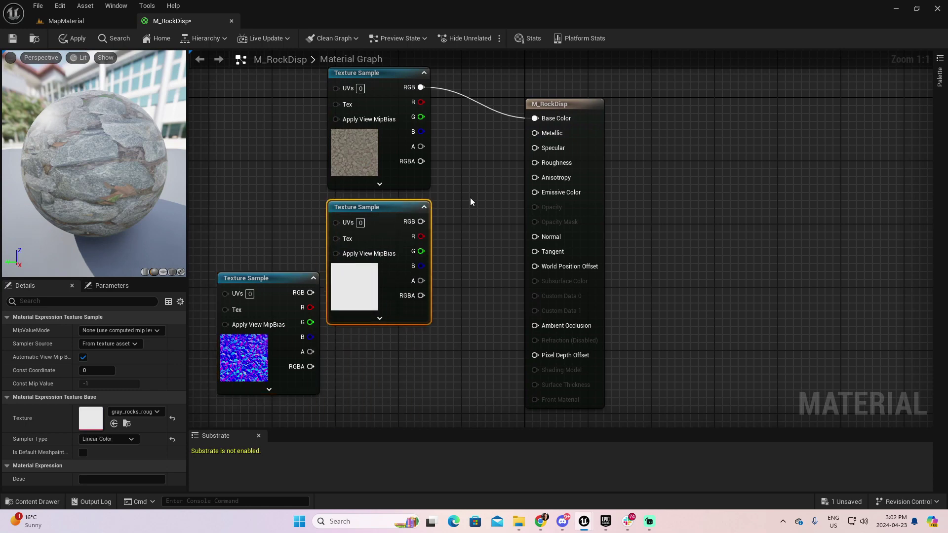
Examine the red, green and blue channels of gray_rocks_rough_4k individually, and close the texture
left_click(88, 19)
double_click(345, 417)
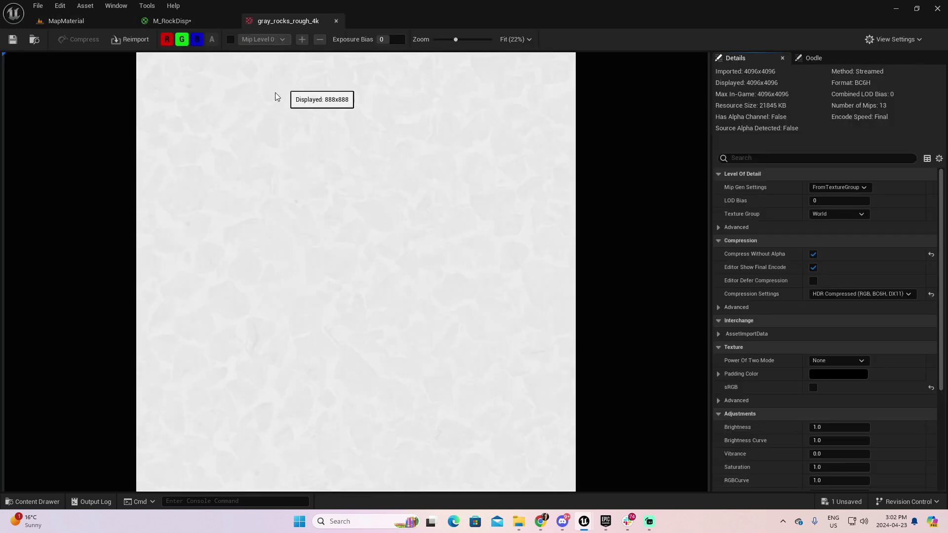
left_click(197, 39)
left_click(181, 40)
left_click(166, 39)
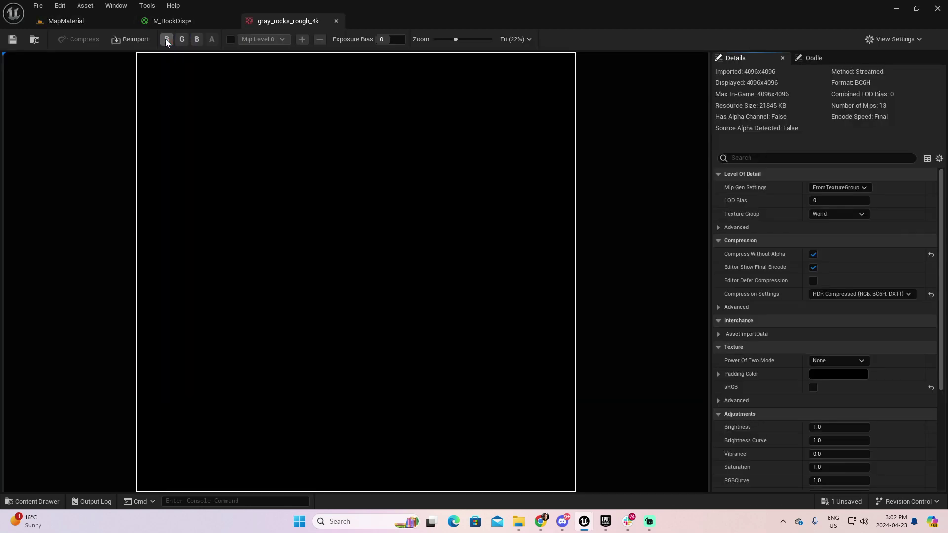
left_click(166, 40)
left_click(167, 39)
left_click(167, 40)
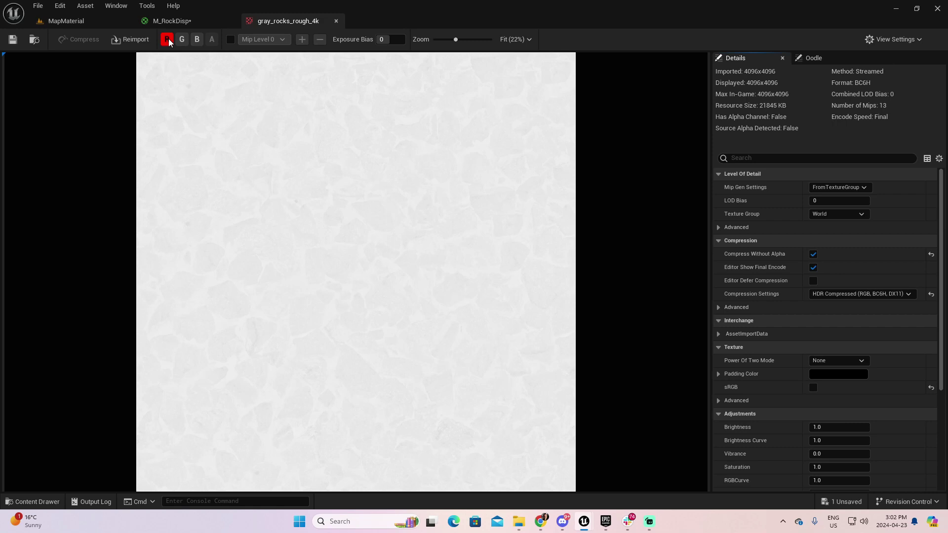
left_click(167, 40)
left_click(181, 40)
left_click(182, 40)
left_click(197, 39)
left_click(336, 21)
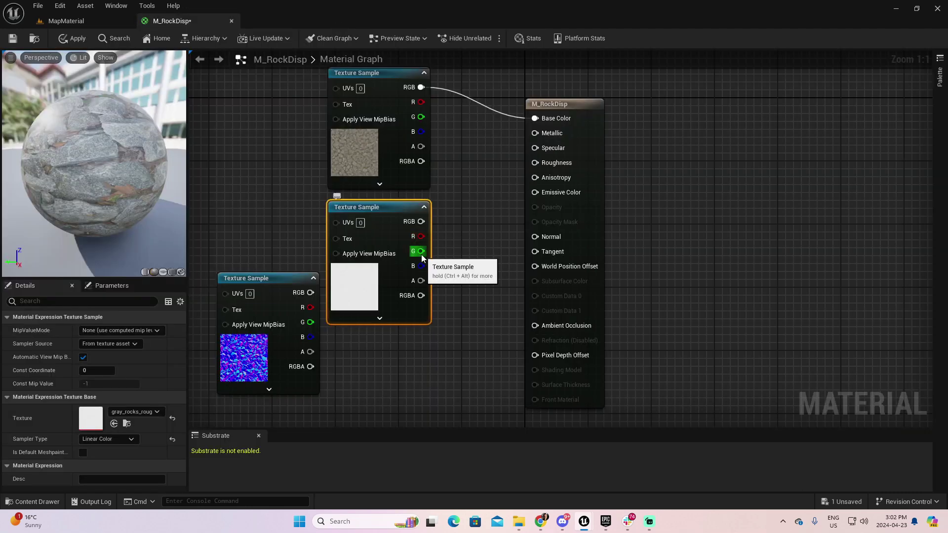
Connect the roughness sample's G output to Roughness and the normal sample's RGB output to Normal, placing the normal sample below the roughness sample
left_click_drag(420, 251, 537, 164)
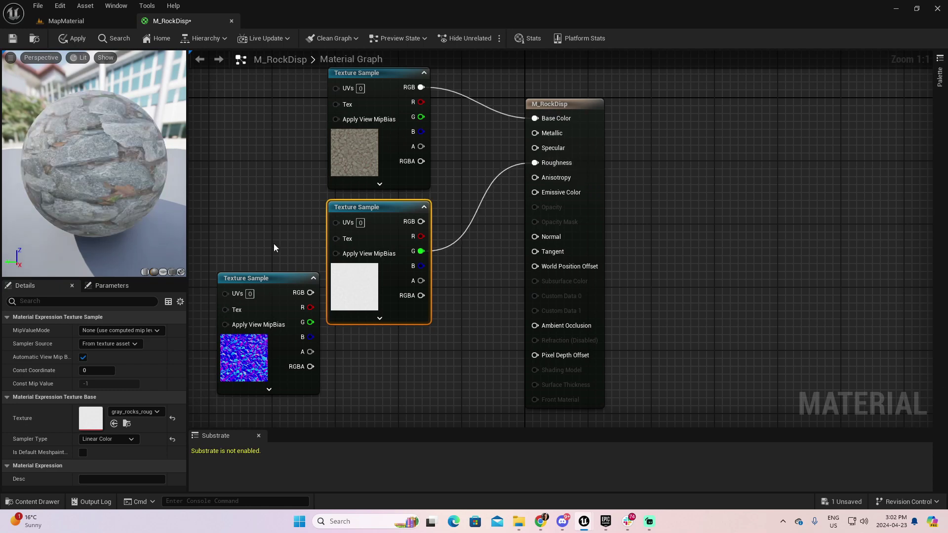
right_click_drag(273, 244, 268, 162)
left_click_drag(266, 197, 368, 272)
right_click_drag(441, 279, 435, 346)
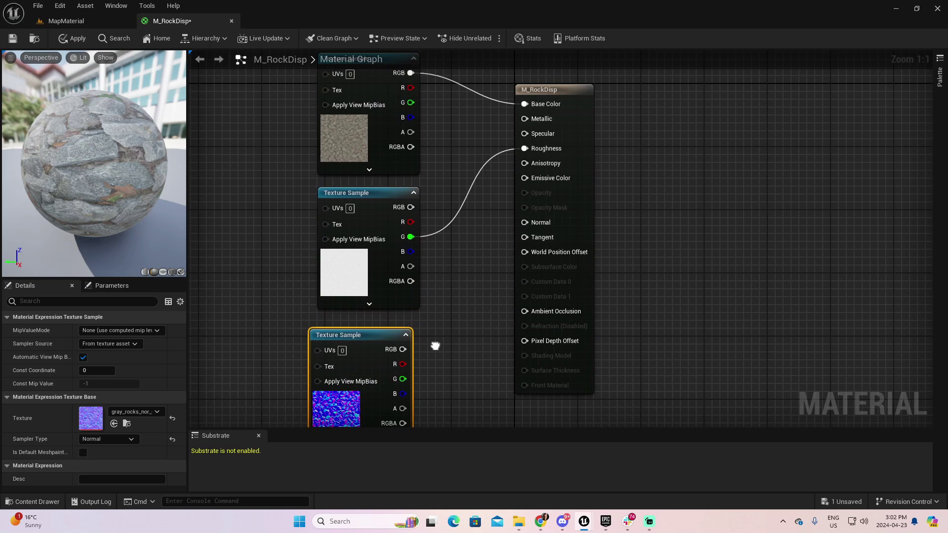
left_click_drag(403, 350, 524, 222)
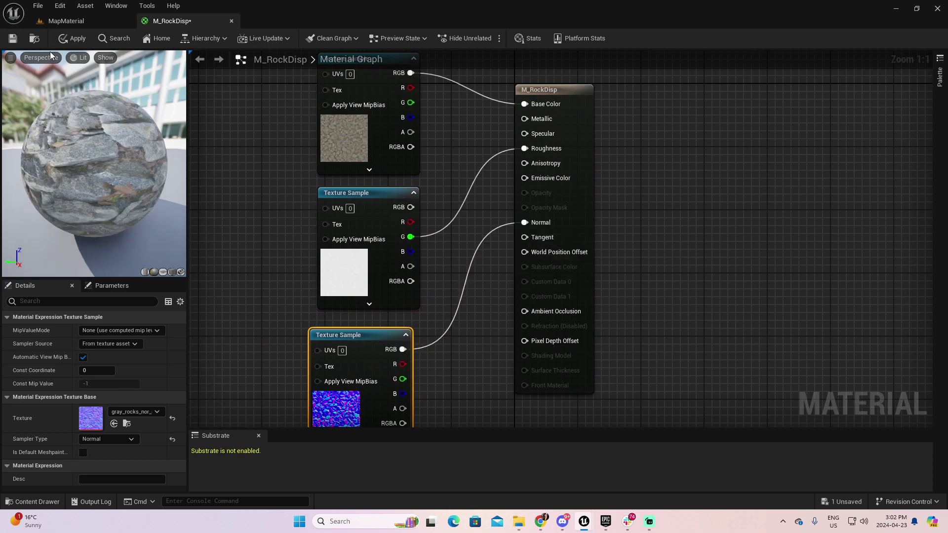
Apply and save the M_RockDisp material, and close its editor
left_click(74, 38)
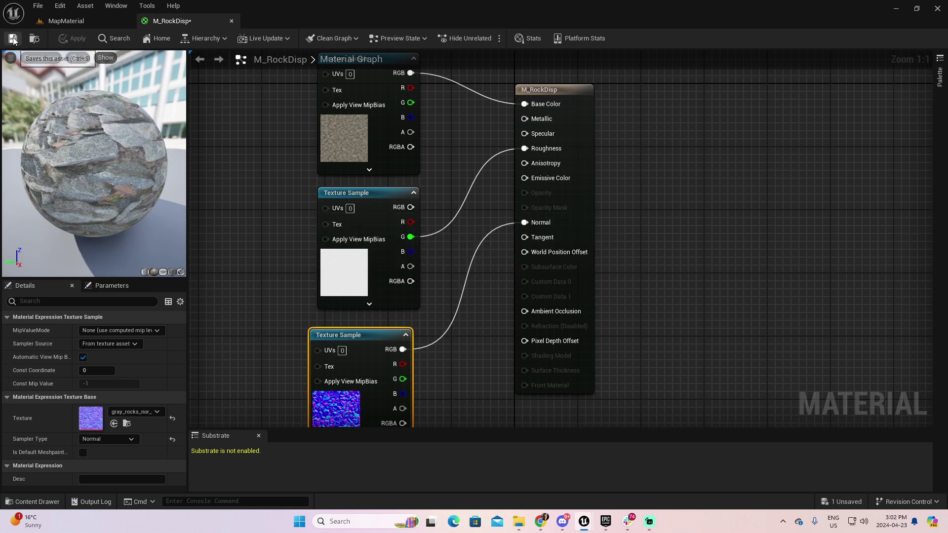
key("ctrl+s")
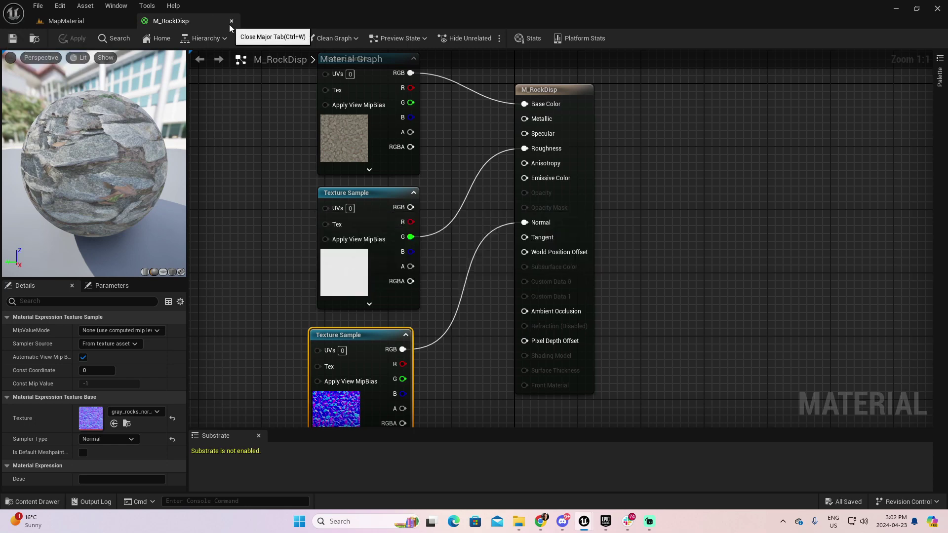
left_click(231, 21)
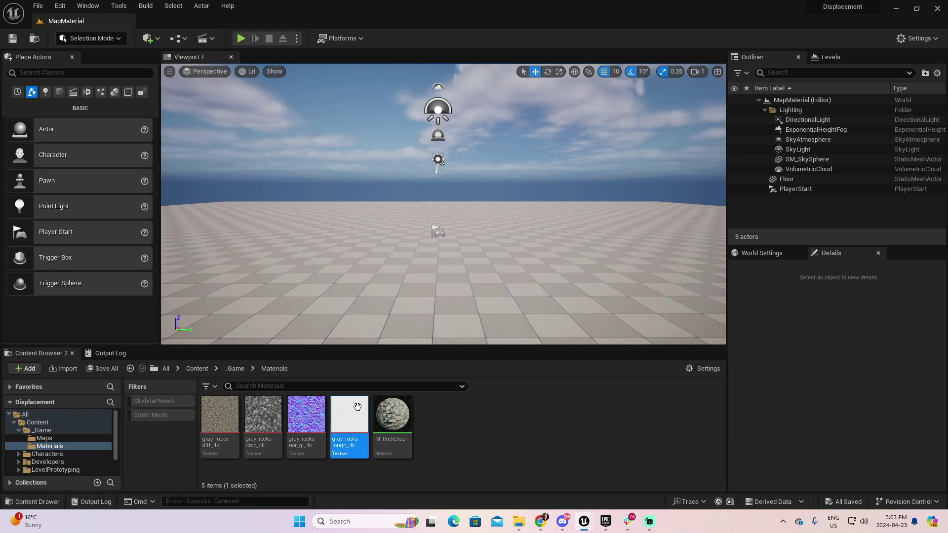
Apply the M_RockDisp material to the level's floor and inspect the rock surface up close and from afar
left_click_drag(393, 414, 447, 287)
right_click_drag(481, 290, 447, 242)
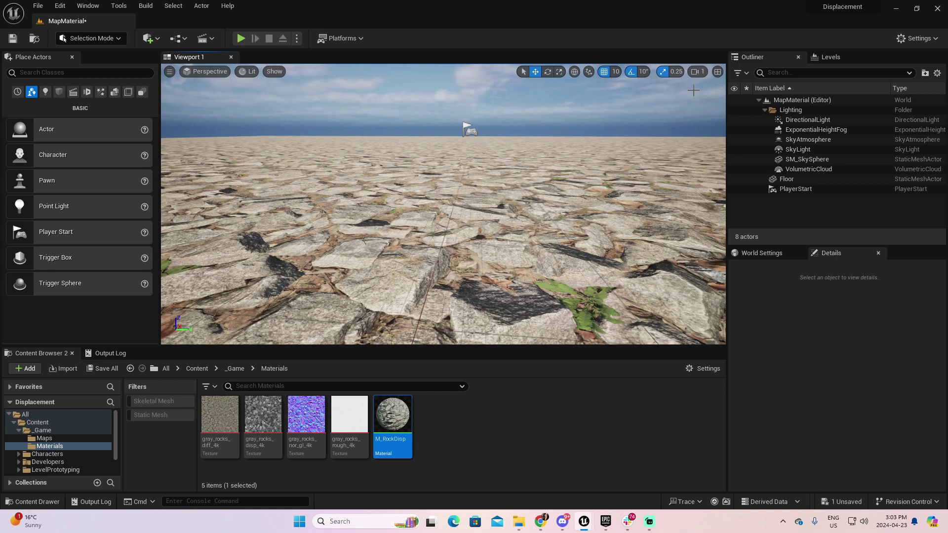
mouse_move(582, 193)
right_mouse_down()
mouse_move(581, 257)
mouse_move(582, 190)
right_mouse_up()
key("s")
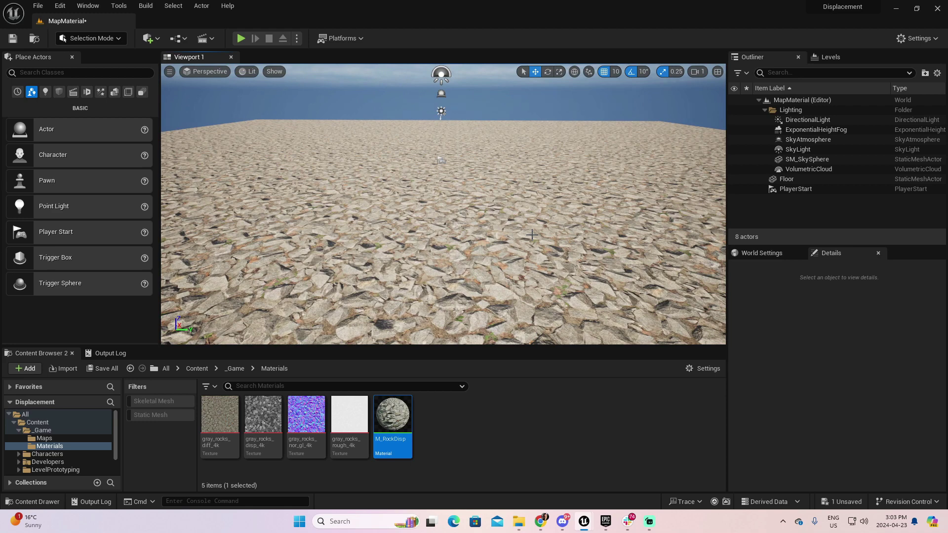
Delete the Floor actor from the level and switch the editor to Modeling mode
left_click(537, 264)
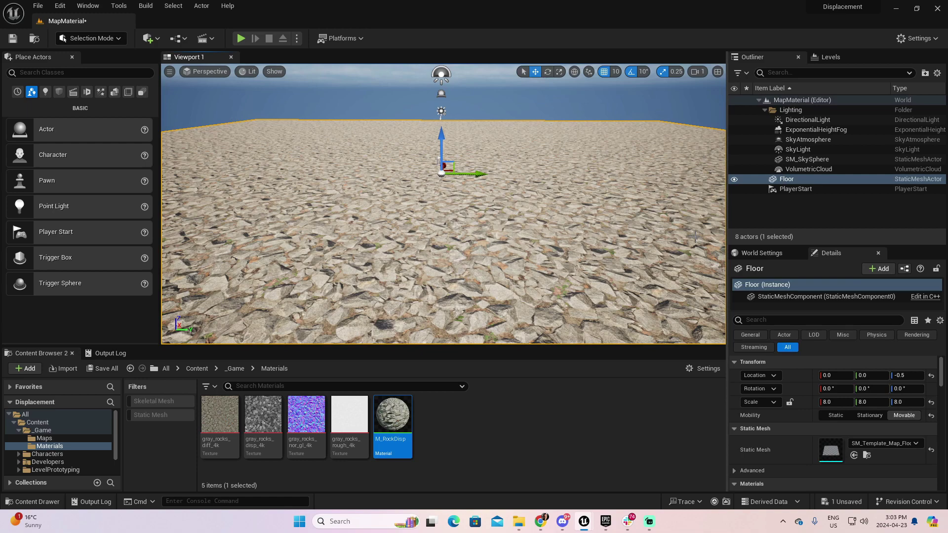
key("Delete")
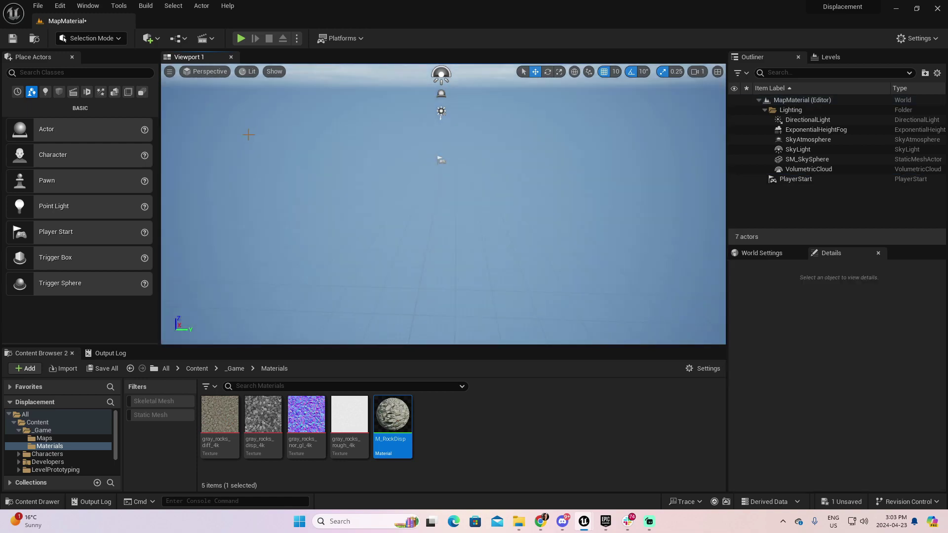
left_click(119, 38)
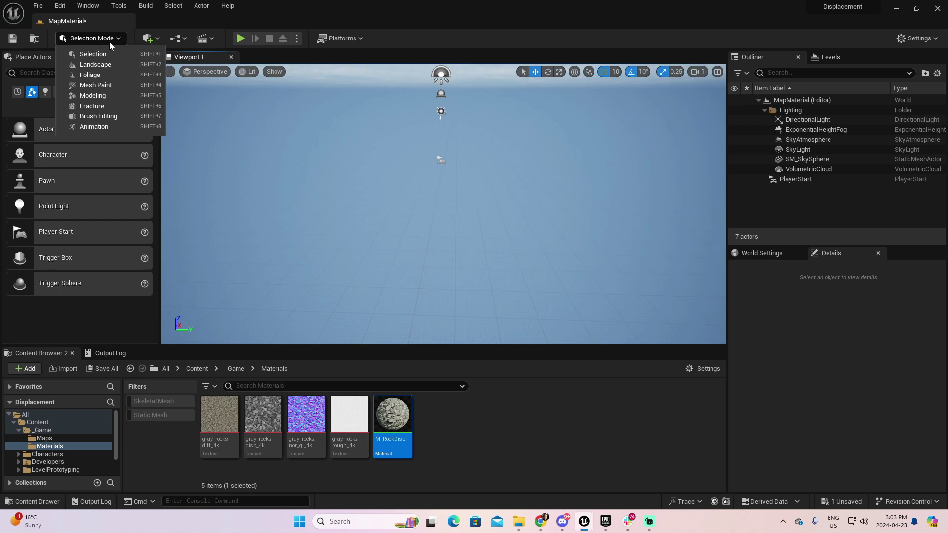
left_click(92, 95)
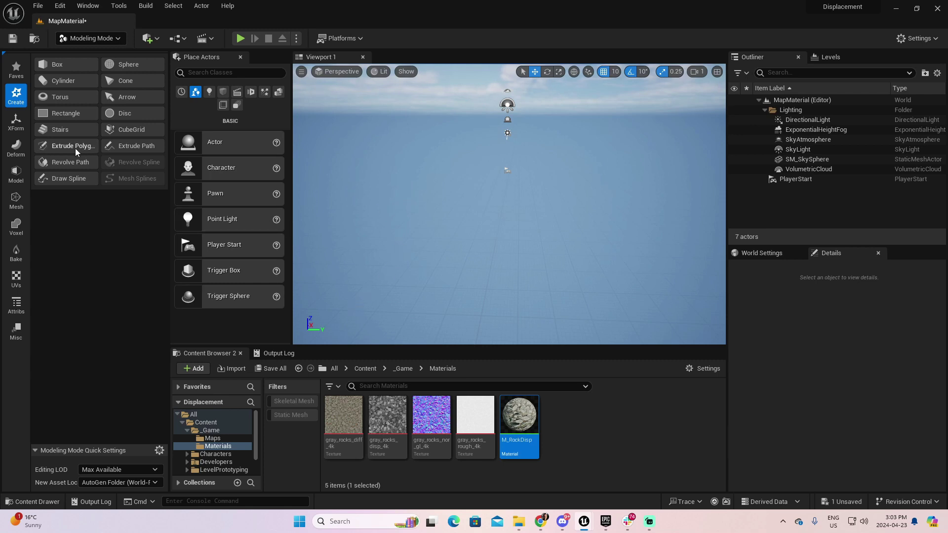
Create a 100 by 100 rectangle mesh with 10 width and 10 depth subdivisions at about X -1020, Y 20, Z 0
left_click(60, 114)
left_click(499, 242)
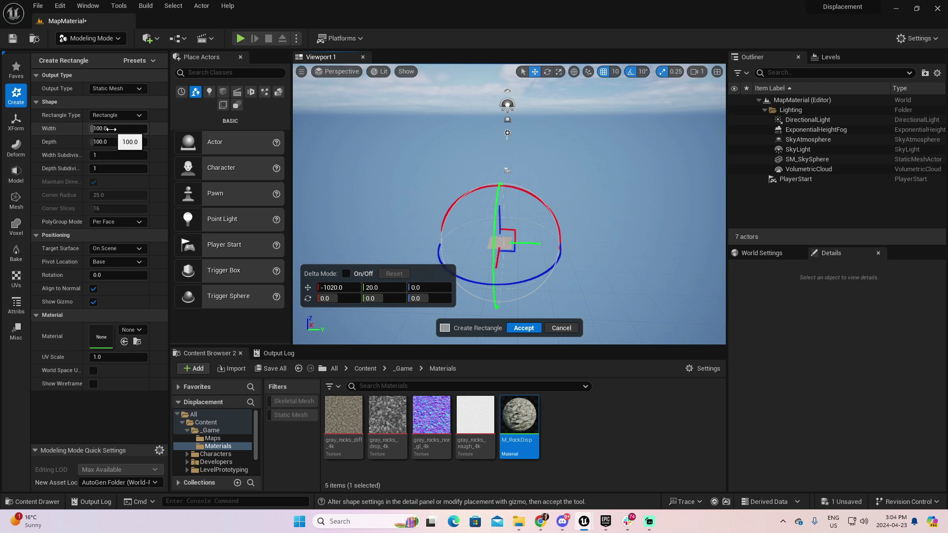
left_click(113, 155)
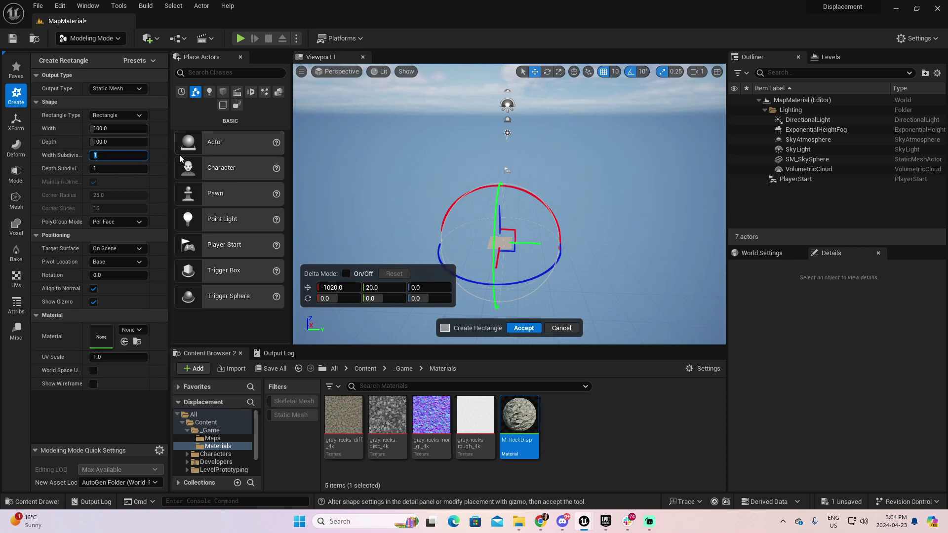
type("10")
key("Tab")
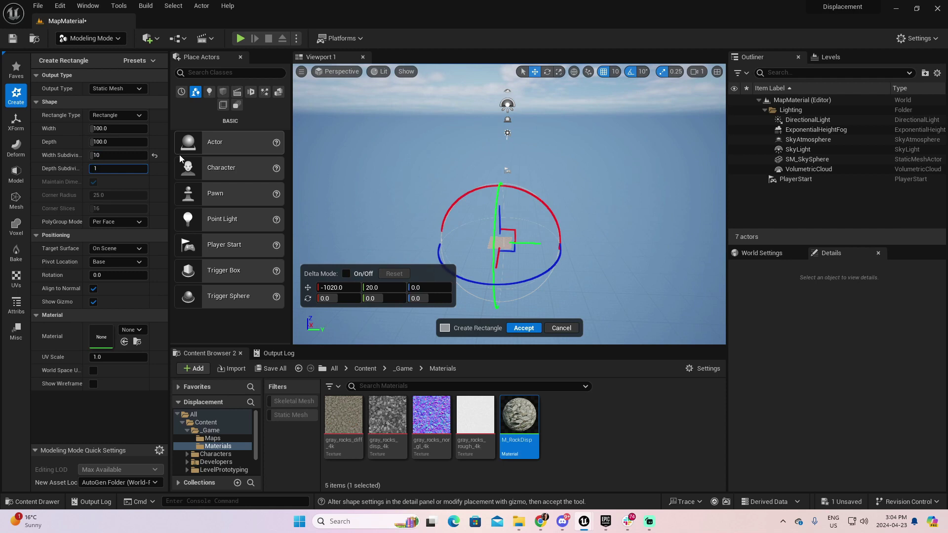
type("10")
key("Tab")
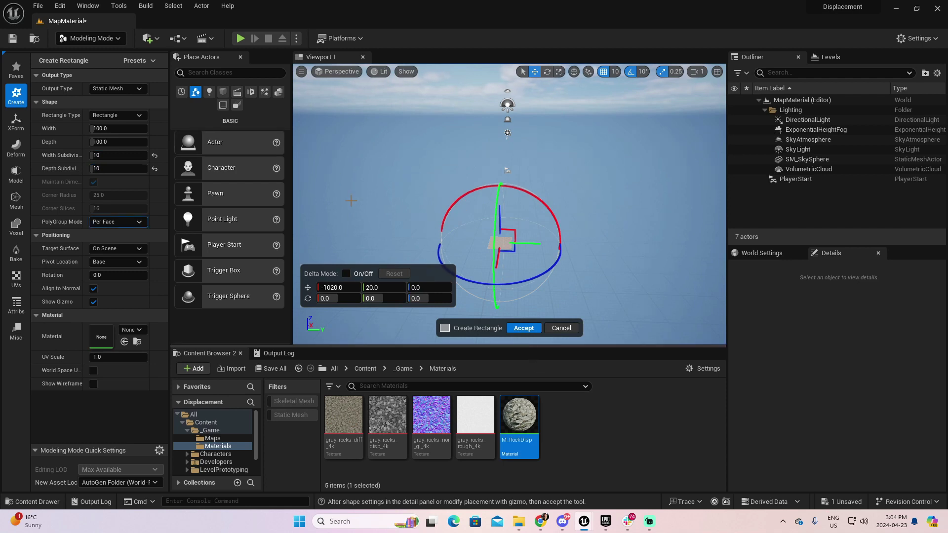
left_click(518, 328)
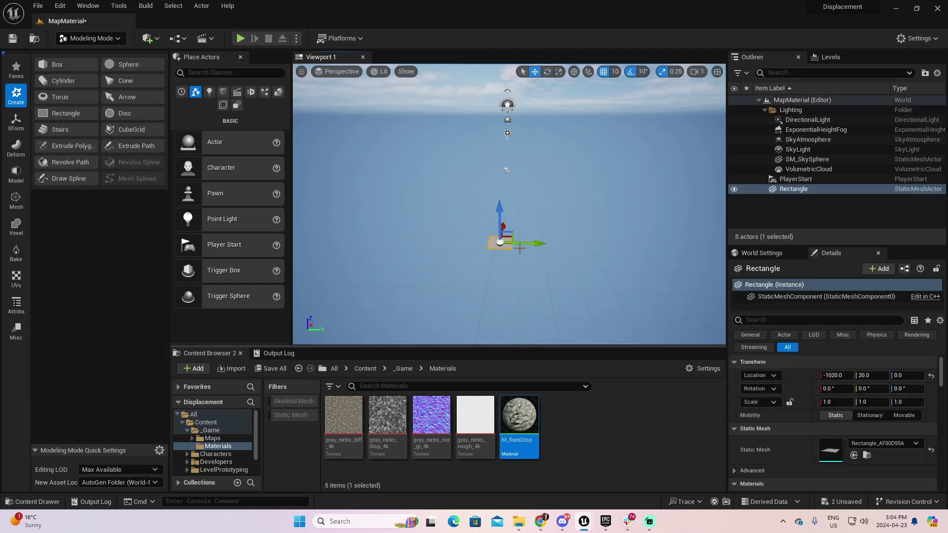
key("f")
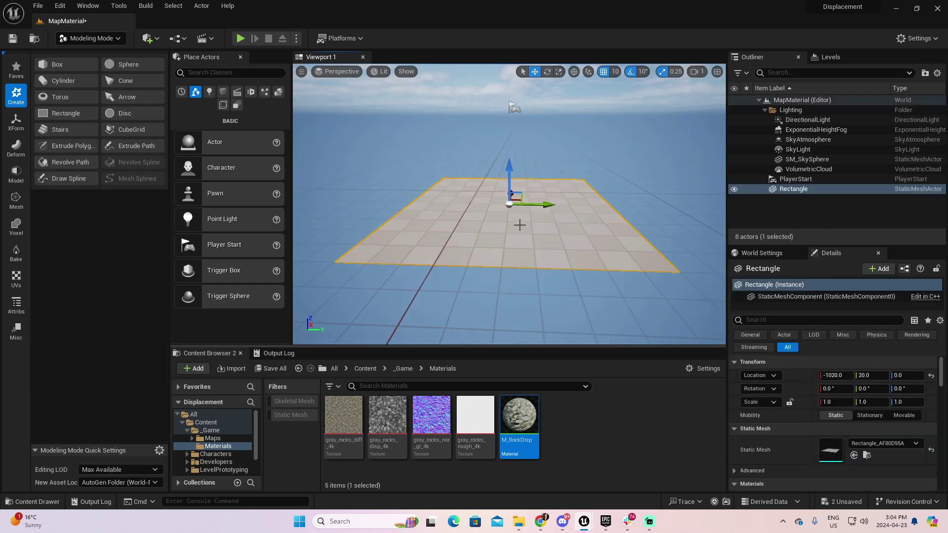
key("w")
key("e")
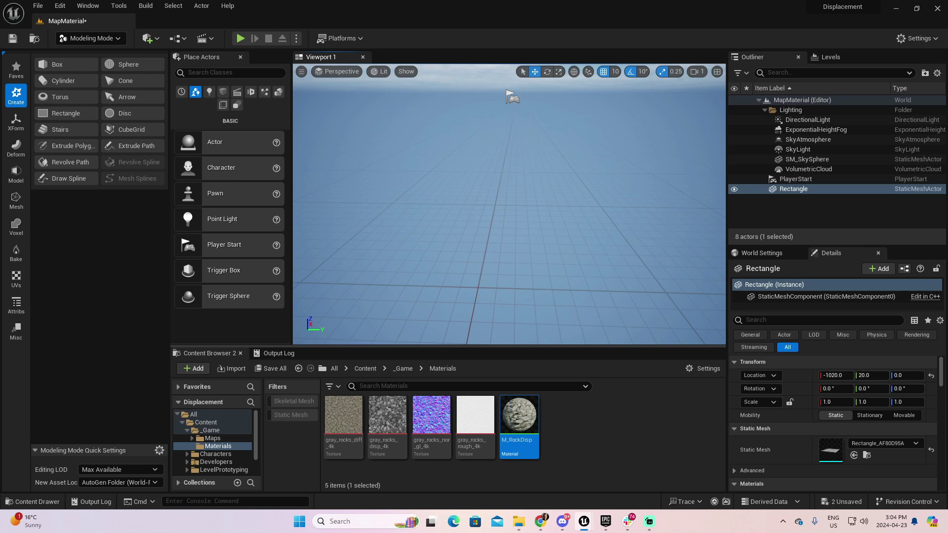
scroll(645, 108, "down", 5)
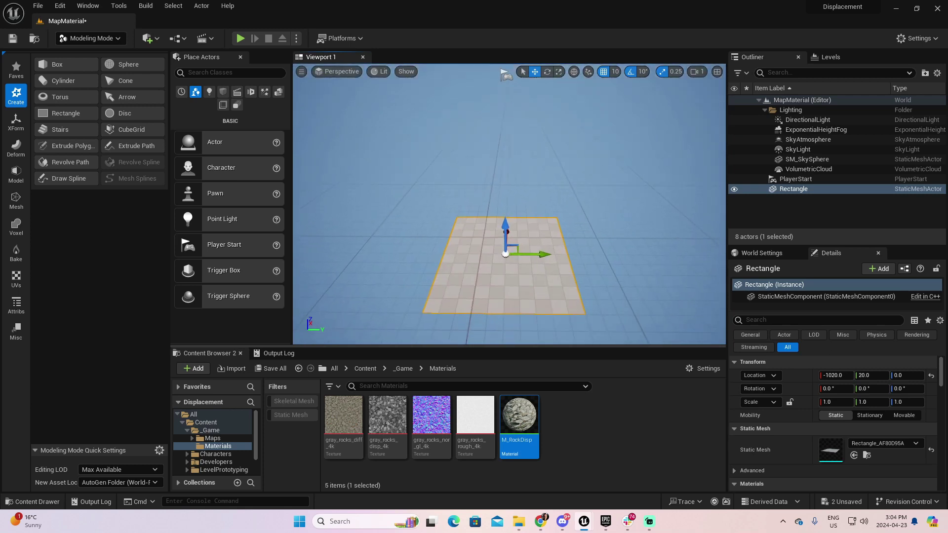
Set the viewport camera speed to 0.1 and apply the M_RockDisp material to the rectangle
left_click(695, 72)
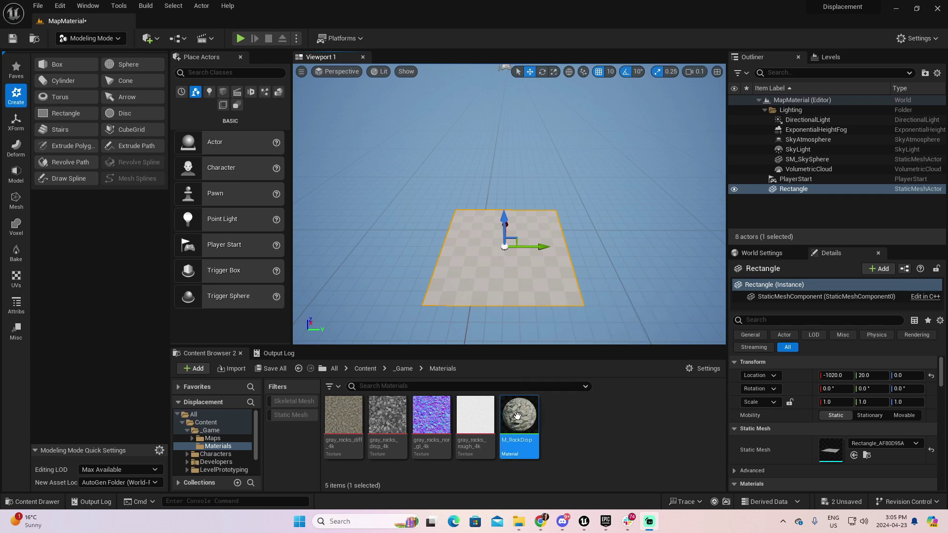
left_click_drag(516, 415, 514, 271)
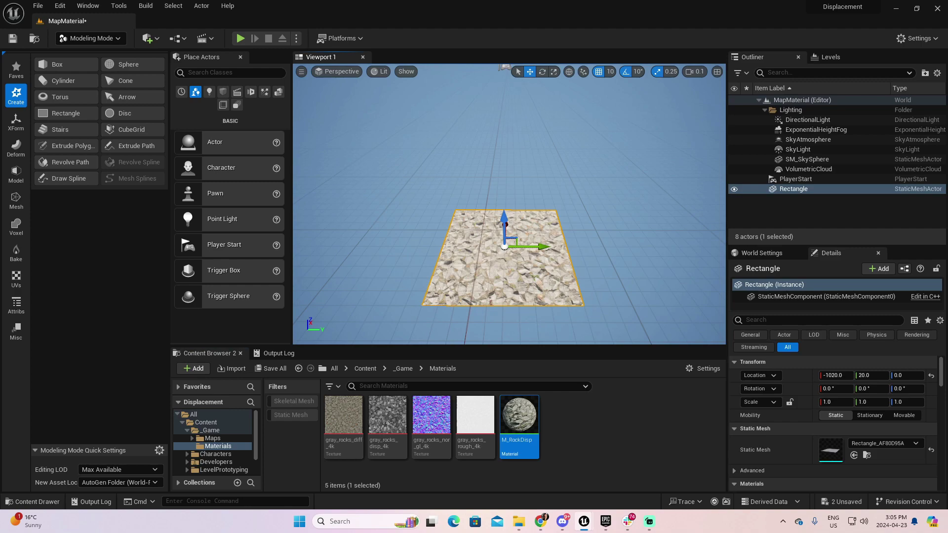
key("w")
right_click_drag(513, 271, 510, 310)
key("s")
key("w")
key("s")
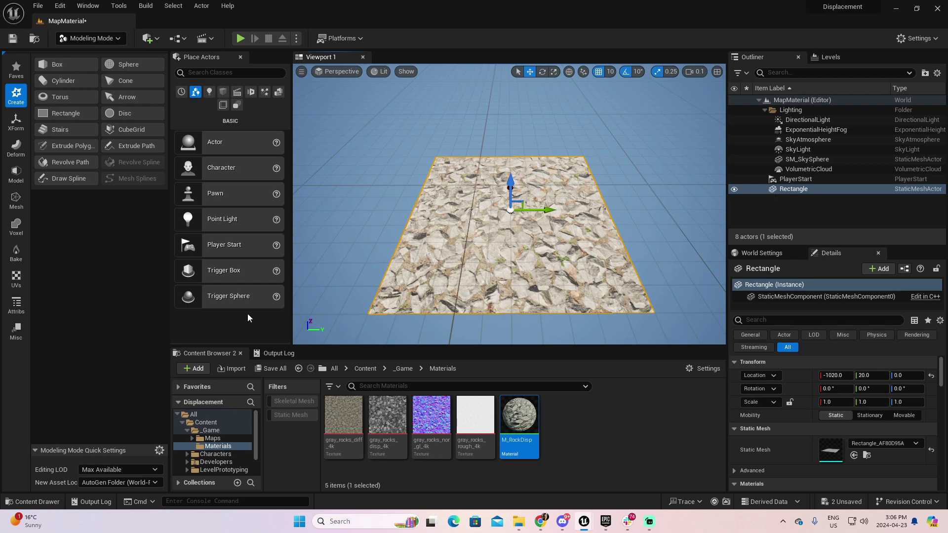
Start the Displace deformation on the rectangle and inspect its Perlin Noise preview
left_click(16, 148)
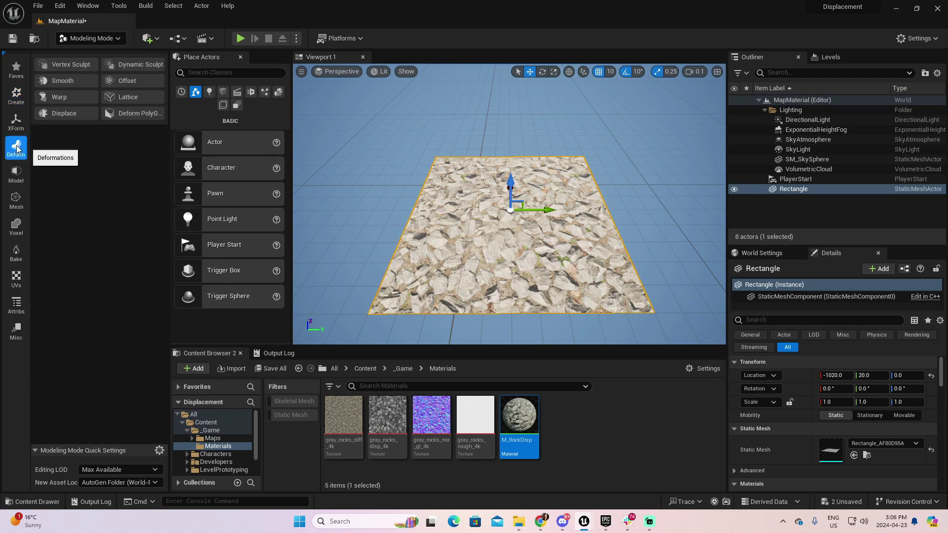
left_click(61, 114)
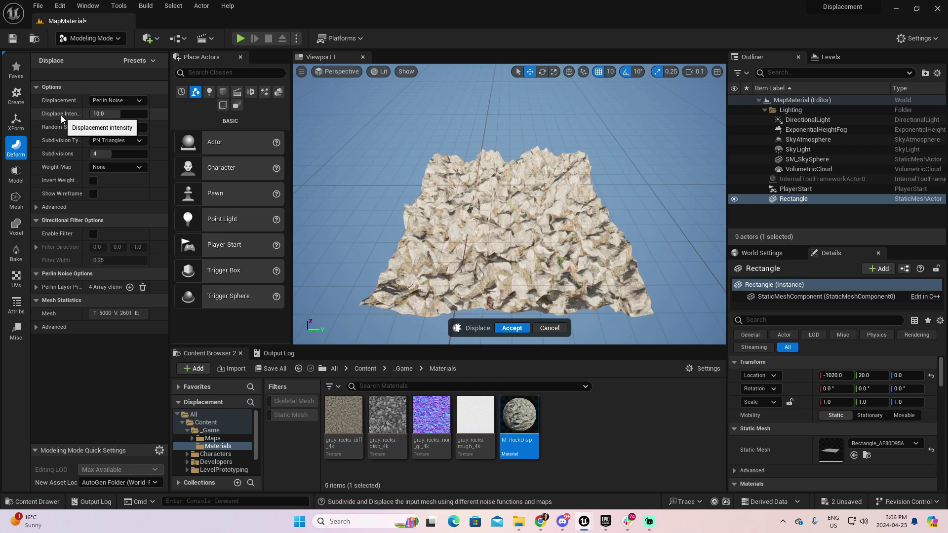
mouse_move(521, 257)
right_mouse_down()
mouse_move(505, 244)
mouse_move(521, 243)
mouse_move(520, 202)
mouse_move(522, 279)
mouse_move(523, 252)
right_mouse_up()
key("q")
key("w")
key("e")
key("e")
key("w")
key("s")
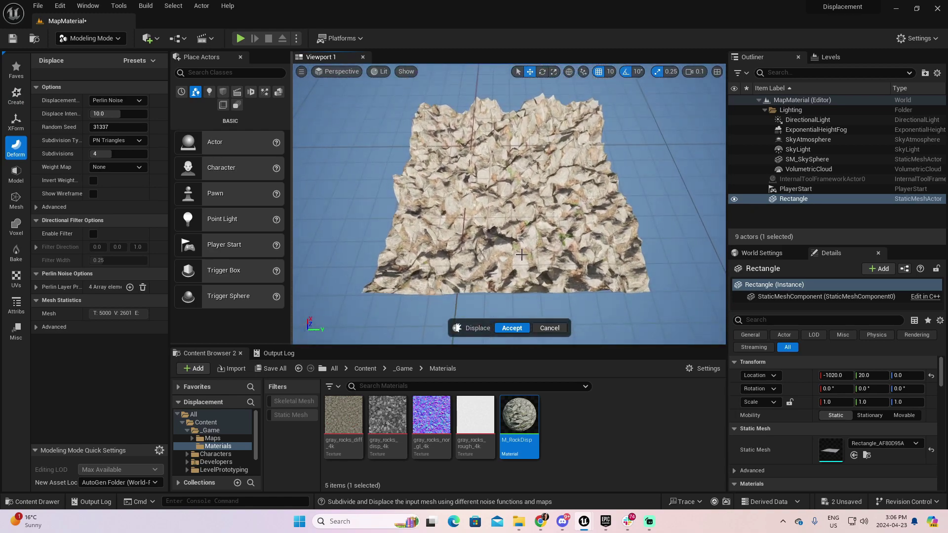
Set the displacement type to Texture2D Map and assign gray_rocks_disp_4k as the displacement map
left_click(139, 101)
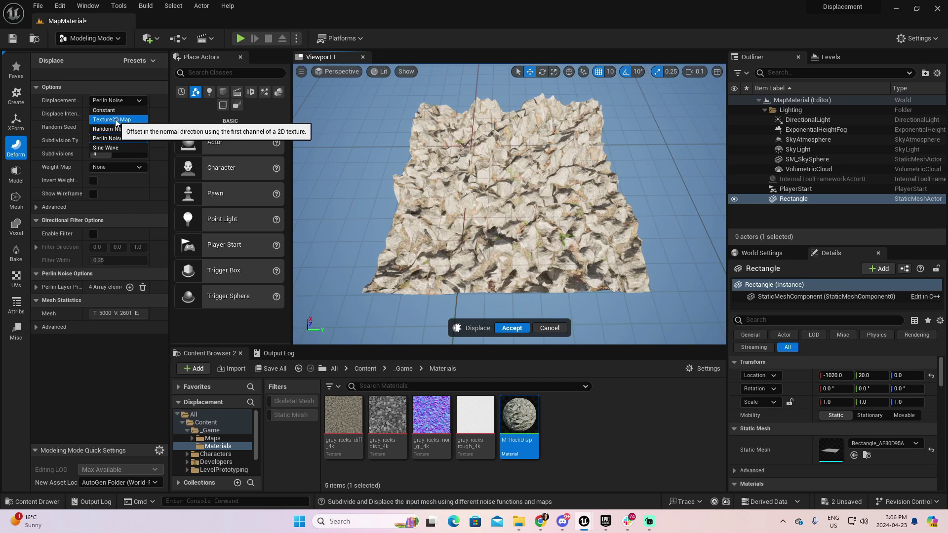
left_click(121, 120)
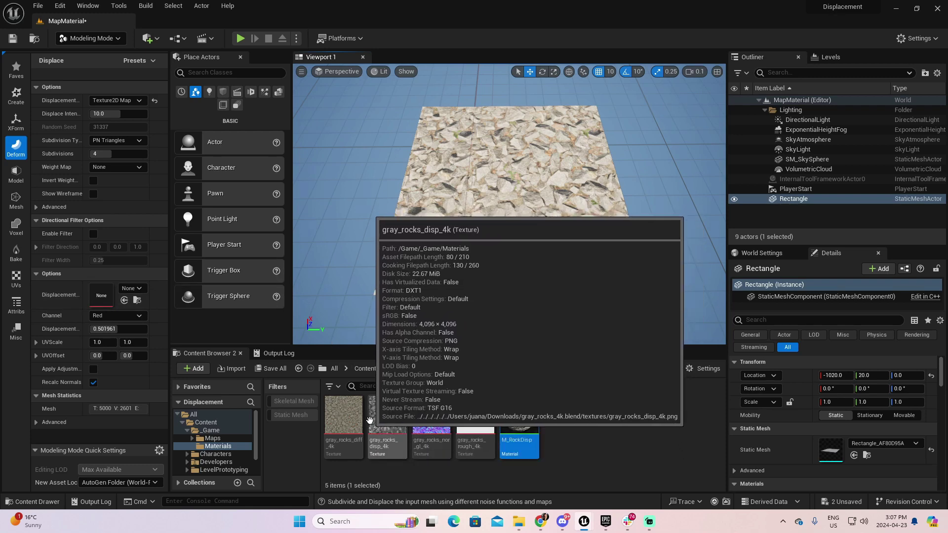
left_click_drag(373, 451, 106, 295)
key("w")
right_click_drag(509, 212, 465, 250)
key("s")
key("s")
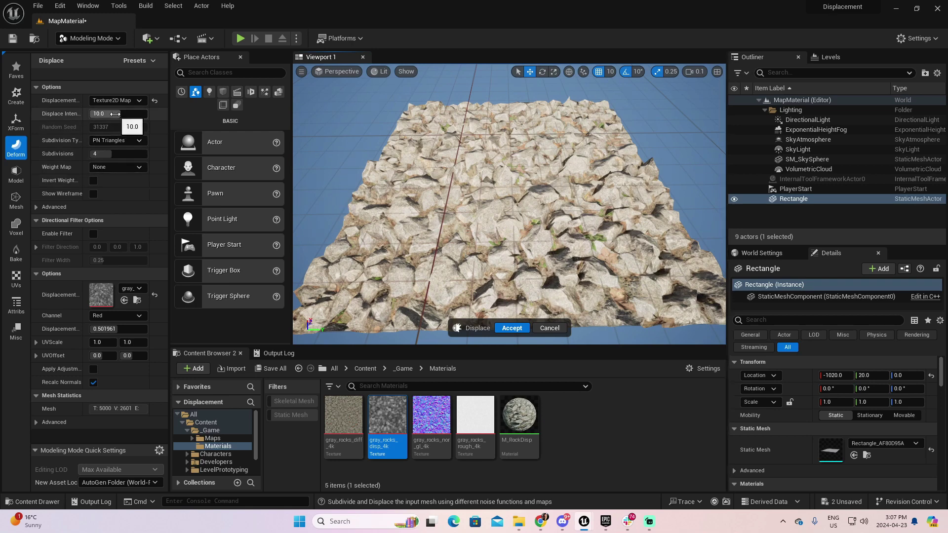
Set the displacement intensity to 5 and accept the displacement on the rectangle
mouse_move(115, 114)
left_mouse_down()
mouse_move(153, 114)
mouse_move(113, 114)
left_mouse_up()
type("10")
key("Return")
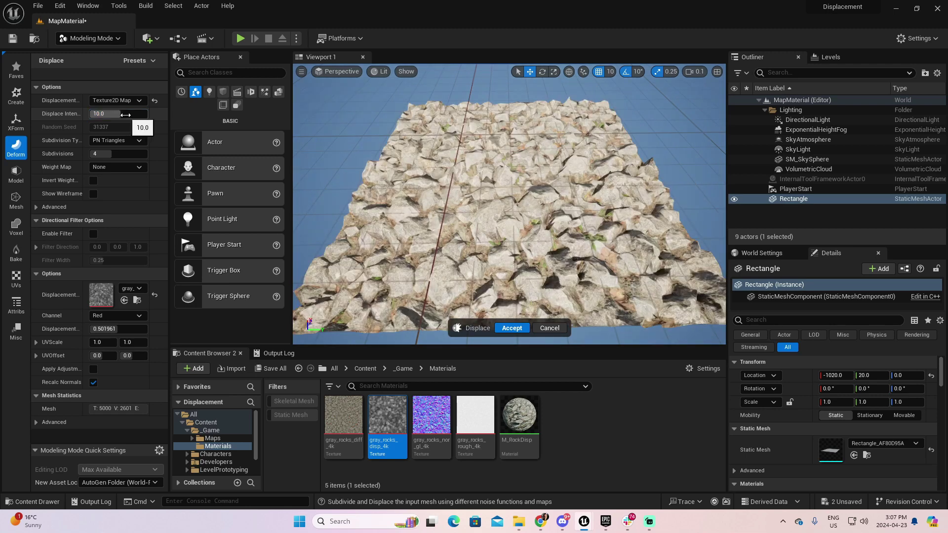
left_click(125, 114)
key("Return")
key("w")
right_click_drag(513, 236, 509, 178)
key("q")
key("e")
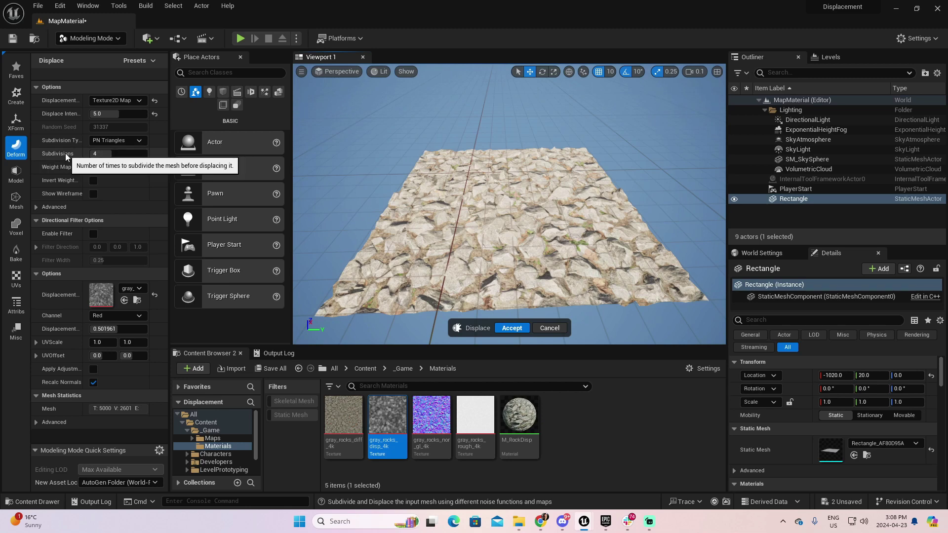
left_click(505, 329)
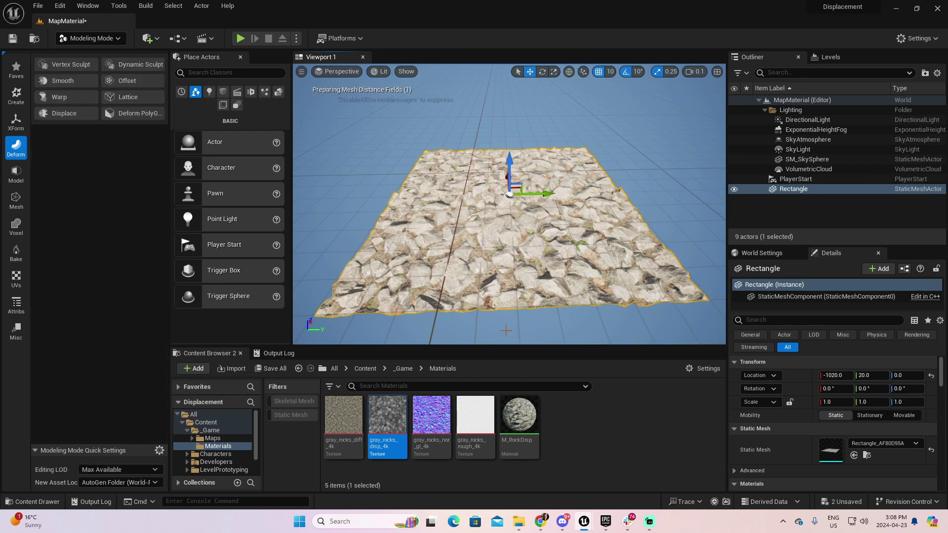
Examine the displaced rectangle's surface and its triangles in Wireframe view, and return to Lit view
mouse_move(547, 290)
right_mouse_down()
mouse_move(551, 299)
mouse_move(539, 284)
right_mouse_up()
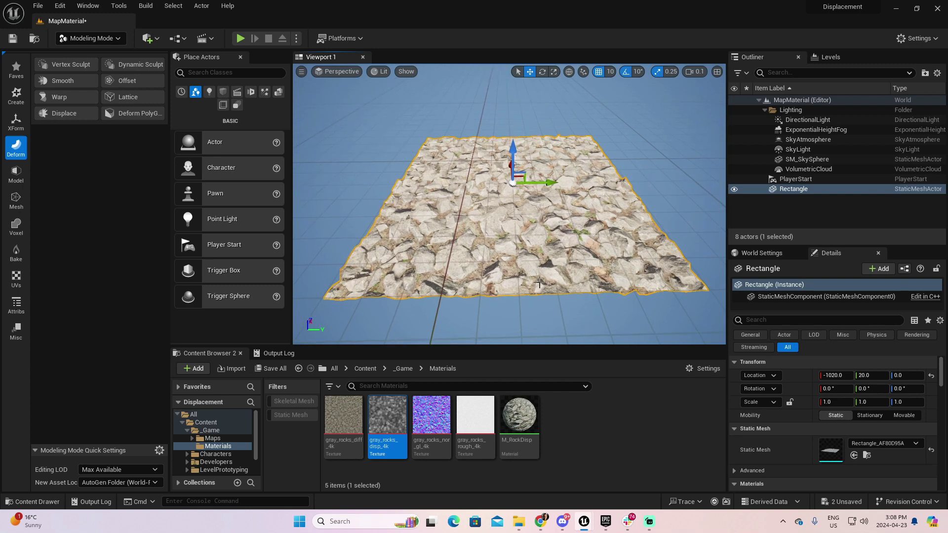
key("w")
right_click_drag(539, 283, 541, 287)
key("s")
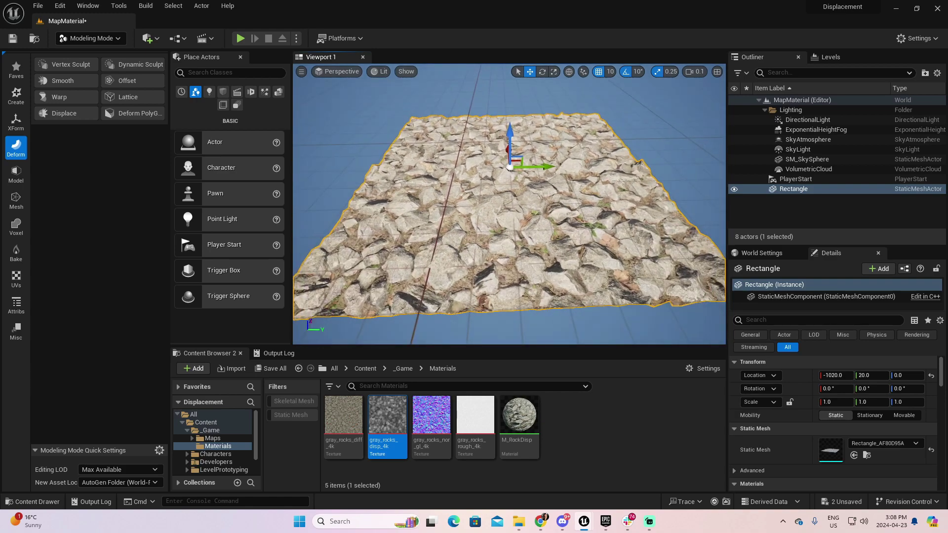
left_click(405, 72)
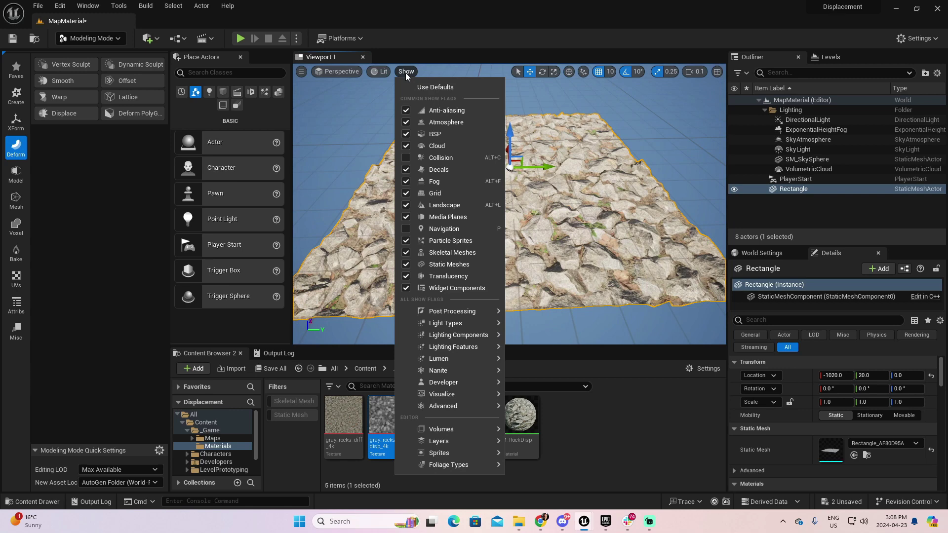
left_click(383, 72)
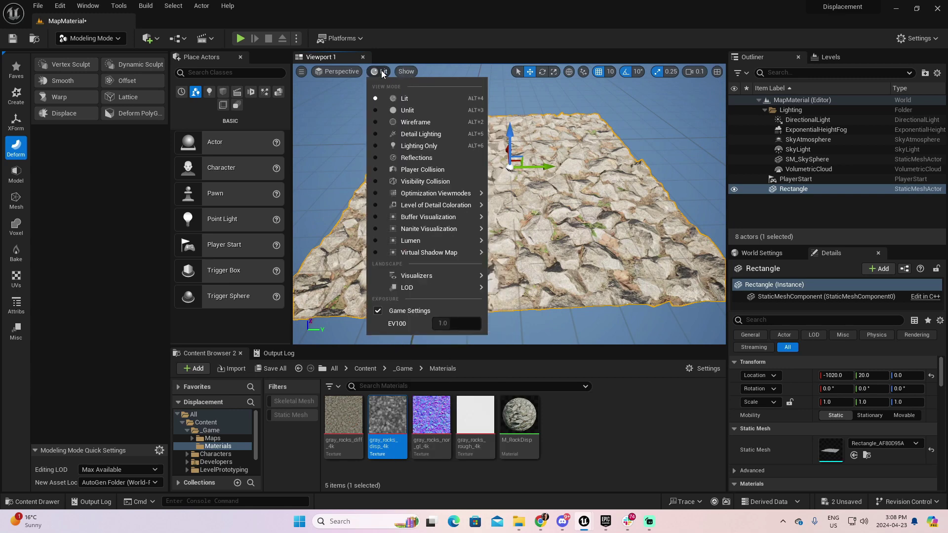
left_click(412, 121)
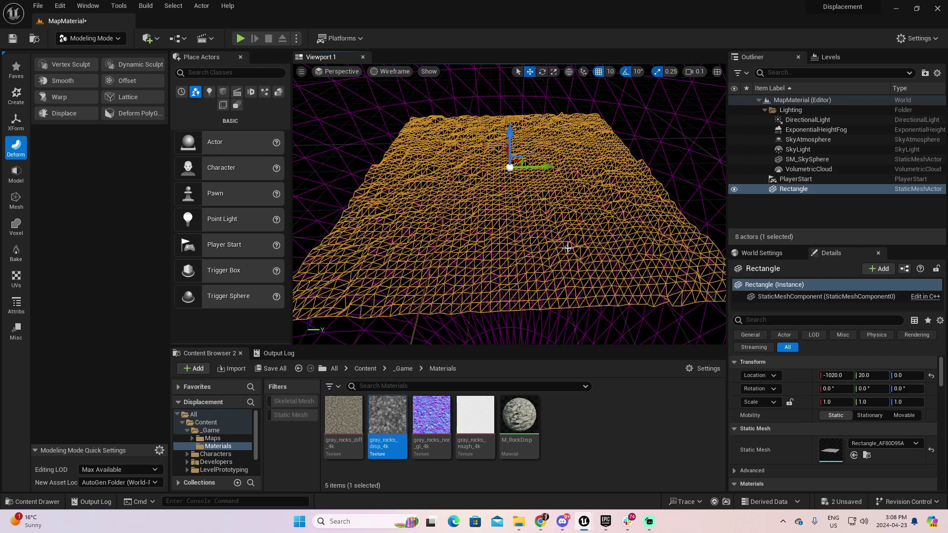
mouse_move(568, 248)
right_mouse_down()
mouse_move(541, 244)
mouse_move(573, 245)
mouse_move(560, 242)
right_mouse_up()
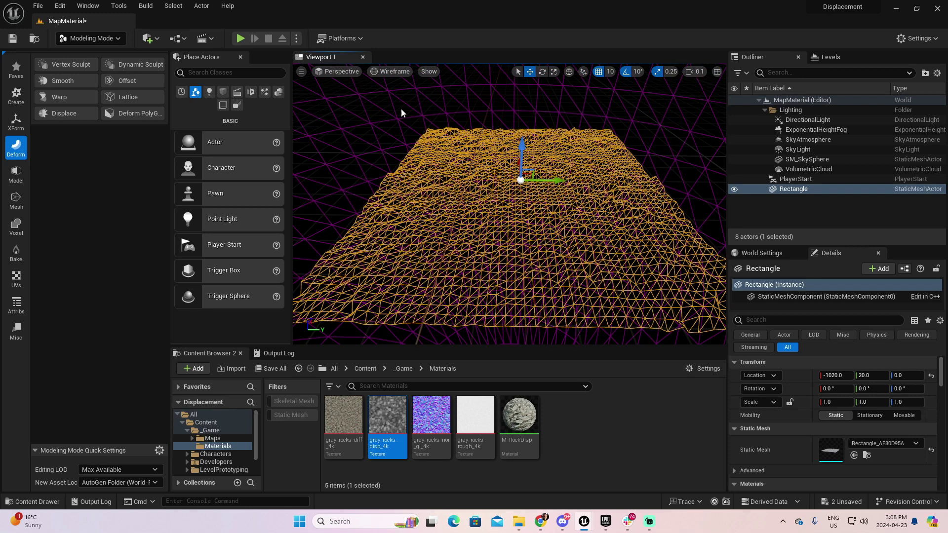
left_click(393, 74)
left_click(397, 98)
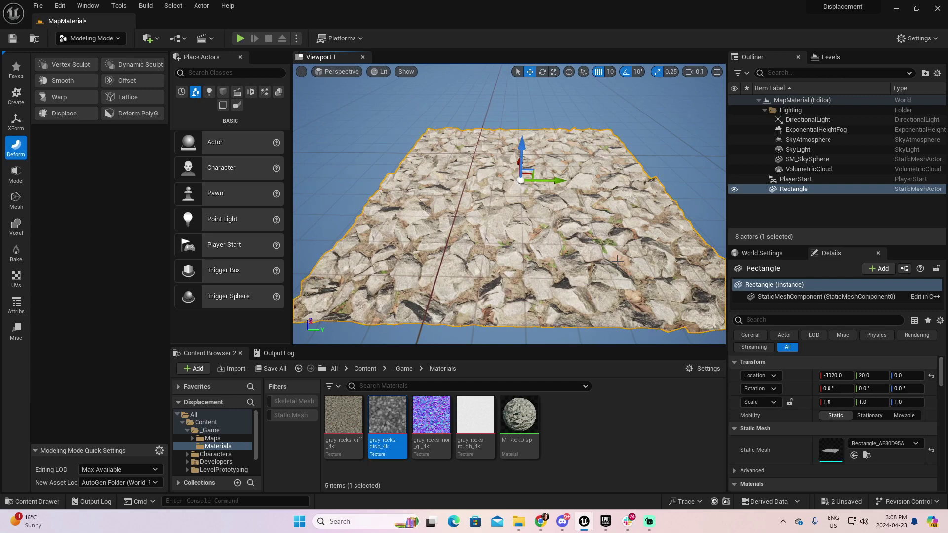
Find the rectangle's generated static mesh asset in the content browser and enable Nanite for it
left_click(641, 410)
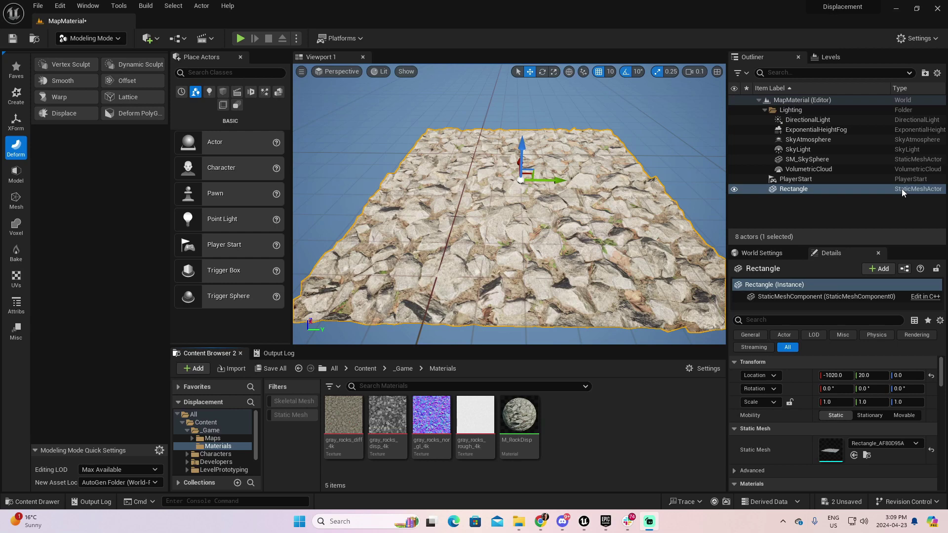
left_click(866, 455)
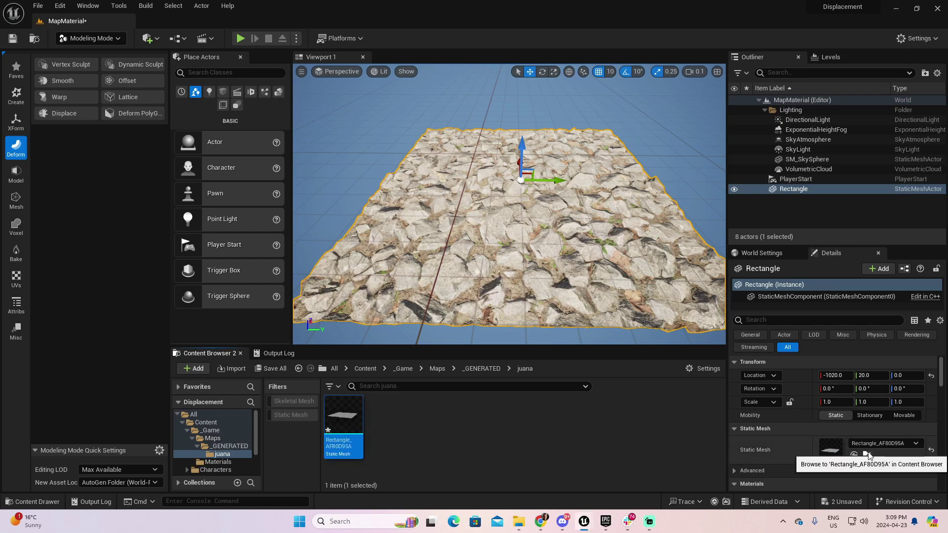
mouse_move(350, 420)
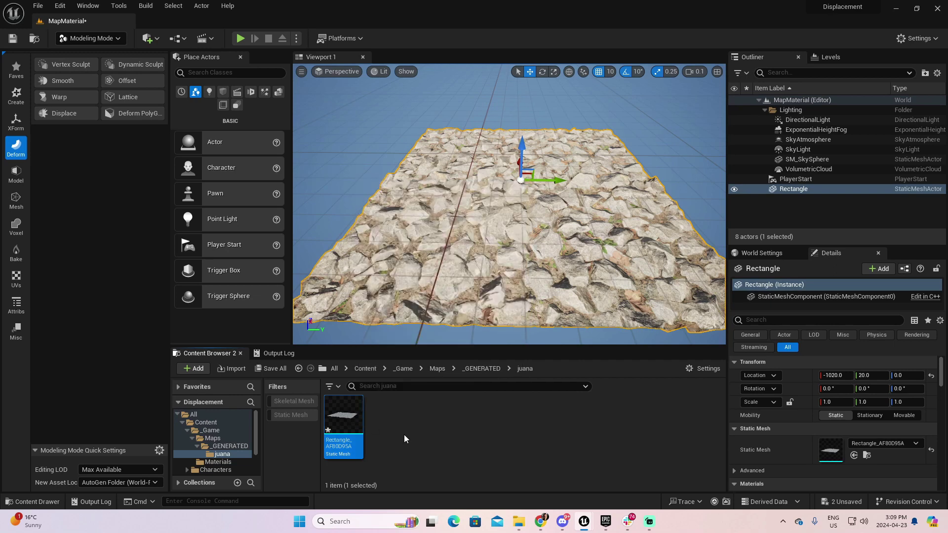
right_click(344, 421)
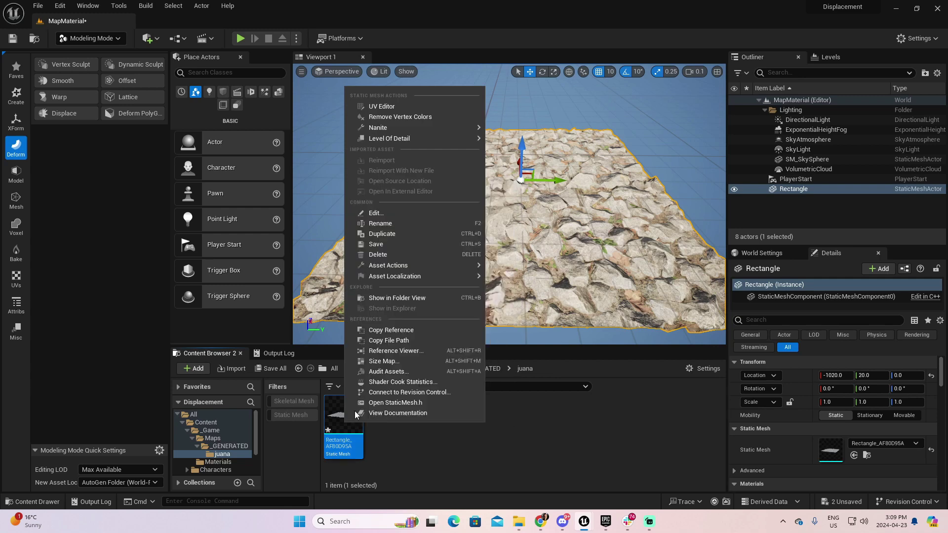
mouse_move(421, 128)
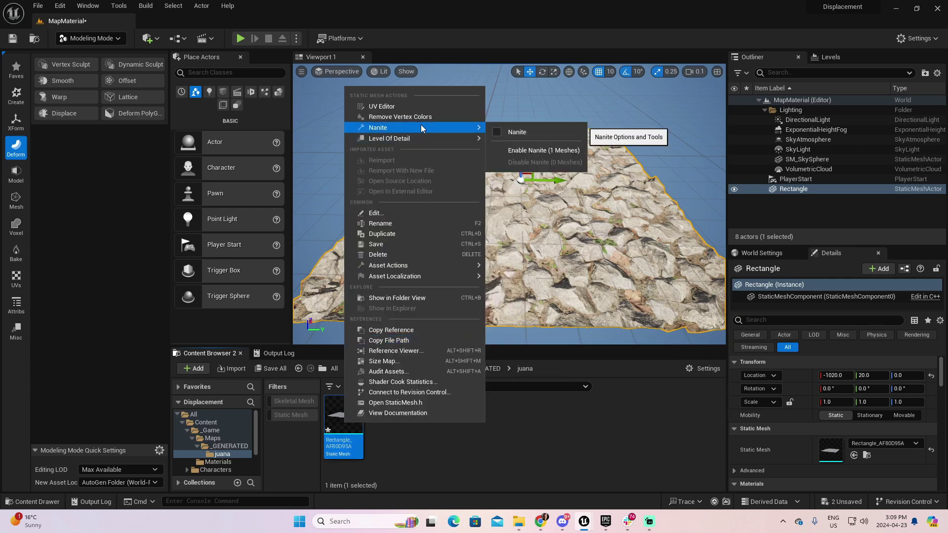
left_click(544, 150)
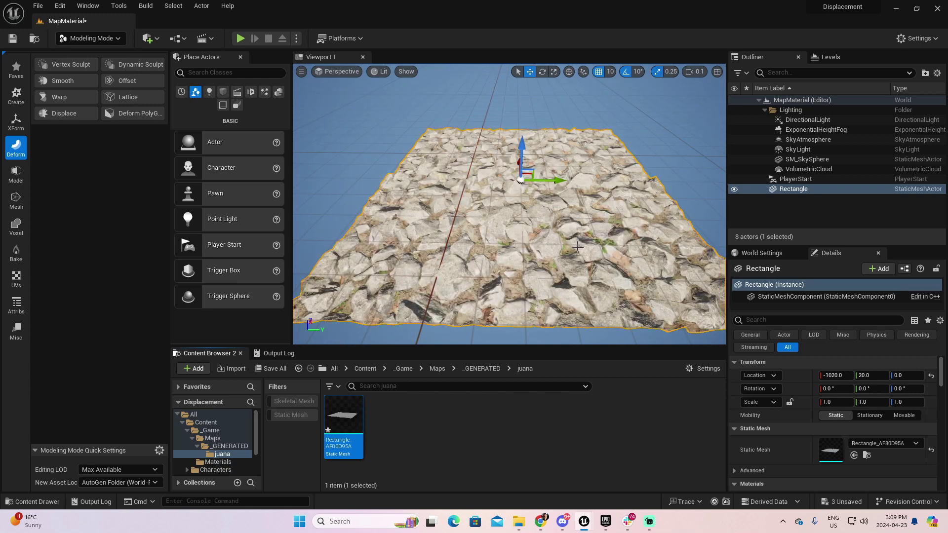
Inspect the rock surface from near and far, and duplicate the rectangle along Y to location 120
key("s")
mouse_move(577, 246)
right_mouse_down()
mouse_move(570, 225)
mouse_move(577, 246)
right_mouse_up()
key("w")
key("s")
key("w")
key("s")
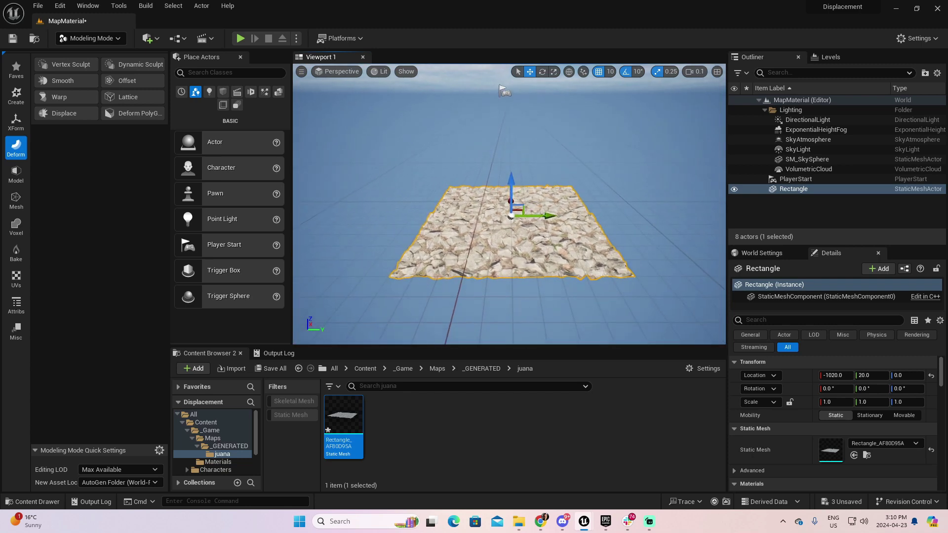
right_click_drag(548, 211, 547, 211)
key("d")
key("s")
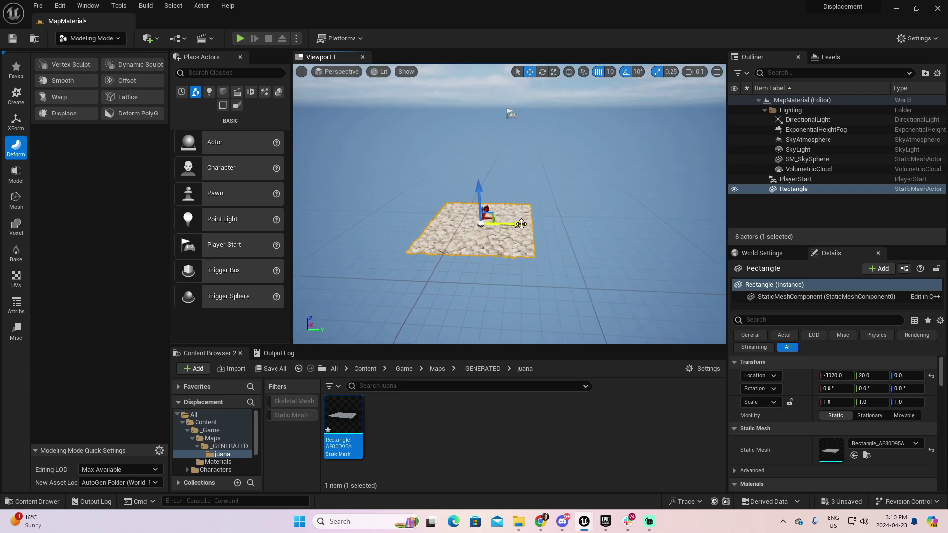
left_click_drag(522, 225, 633, 223, "alt")
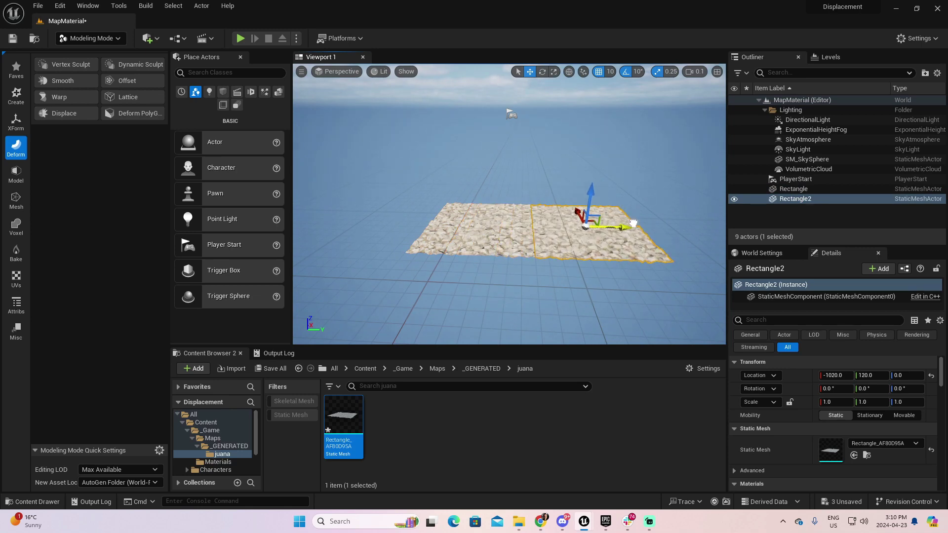
Set the grid snap size to 100 and duplicate the second rock tile along Y to location 220
left_click(611, 74)
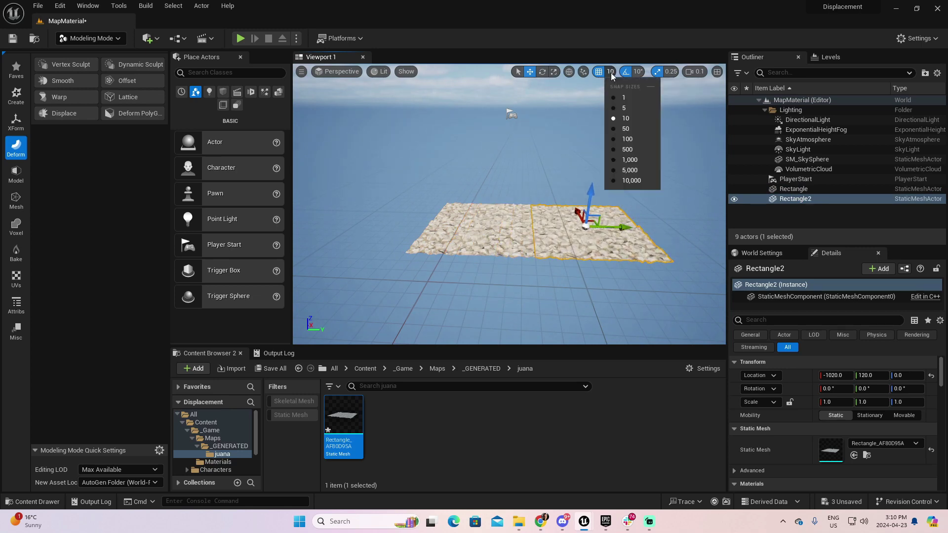
left_click(623, 139)
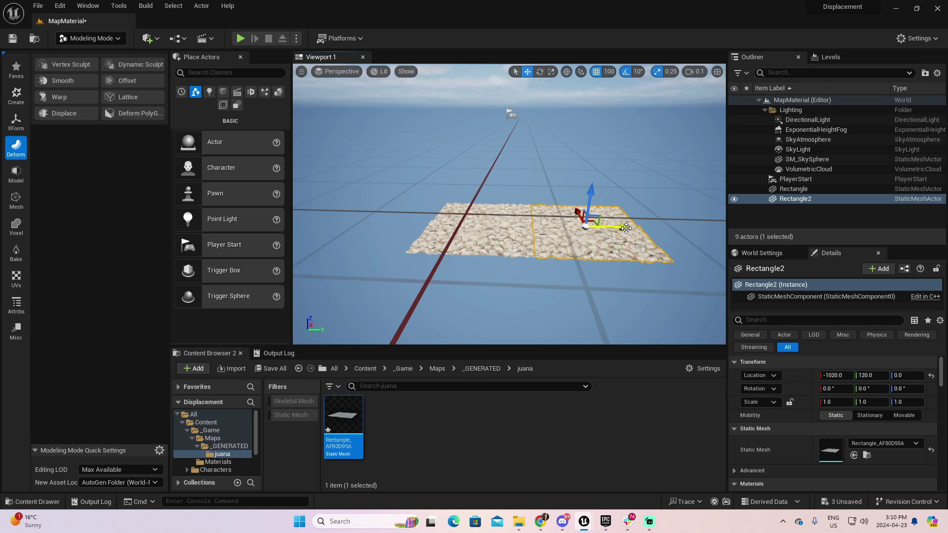
left_click_drag(681, 219, 695, 221, "alt")
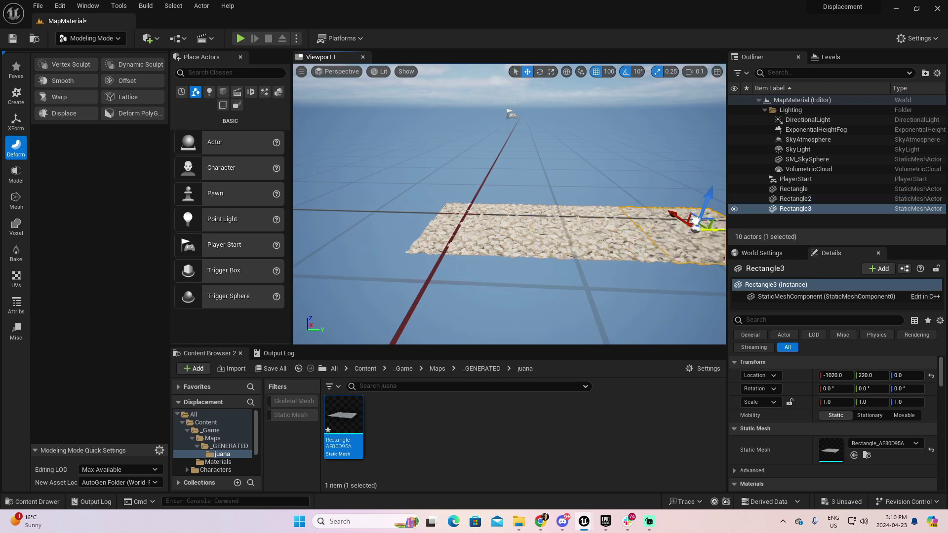
Select all three rock tiles and duplicate the row along X to location -1120
left_click(611, 242, "ctrl")
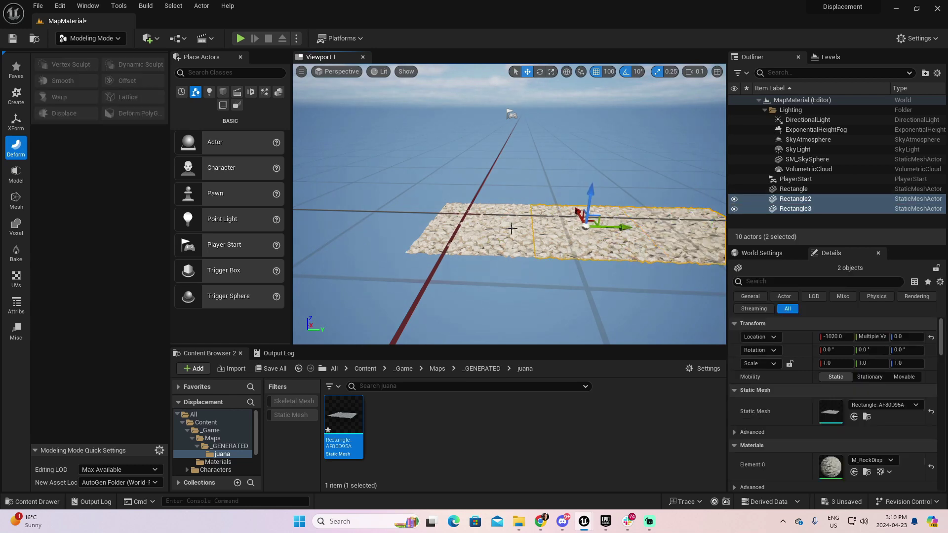
left_click(508, 228, "ctrl")
right_click_drag(634, 217, 511, 241)
key("d")
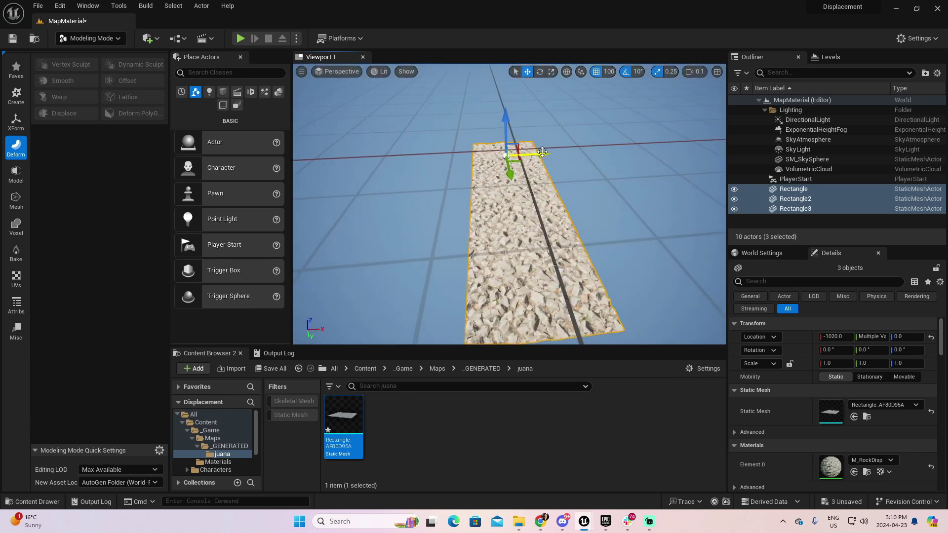
mouse_move(542, 152)
left_mouse_down("alt")
mouse_move(586, 153)
mouse_move(539, 153)
left_mouse_up("alt")
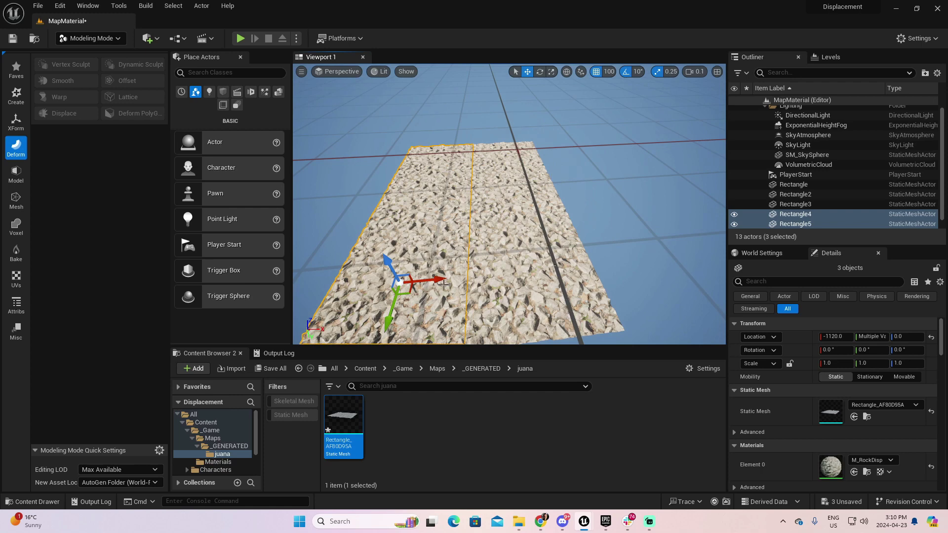
Duplicate the row of three rock tiles in the opposite X direction, placing the copies at X location -920
left_click_drag(450, 276, 554, 253, "alt")
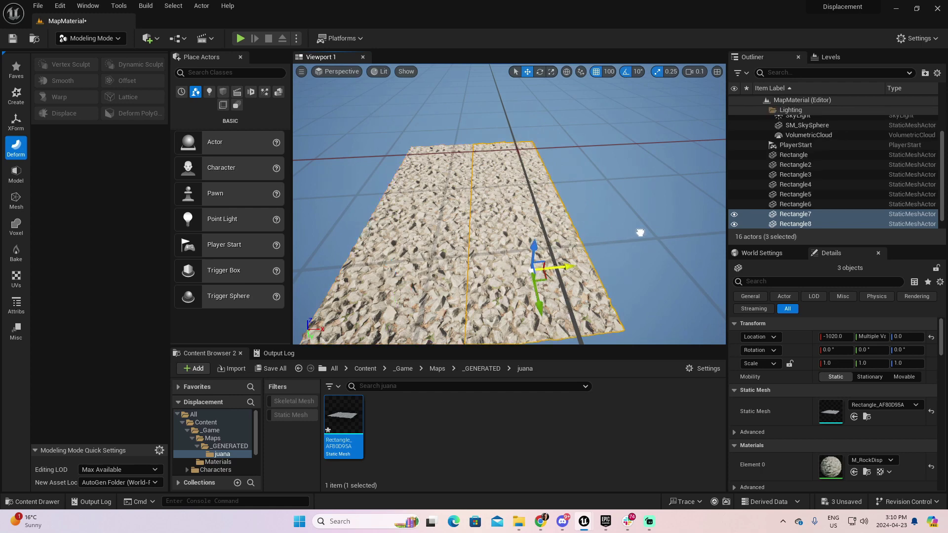
left_click_drag(640, 232, 648, 233)
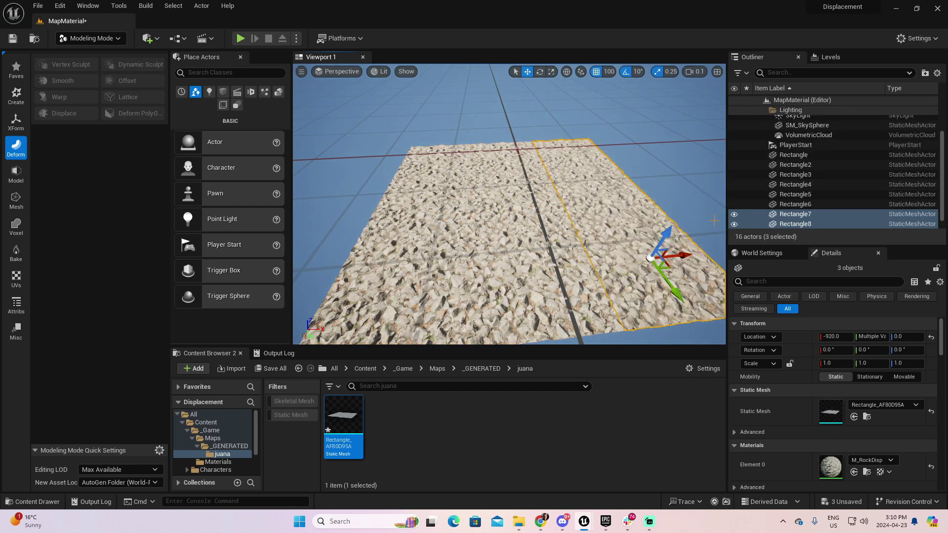
right_click_drag(713, 220, 875, 214)
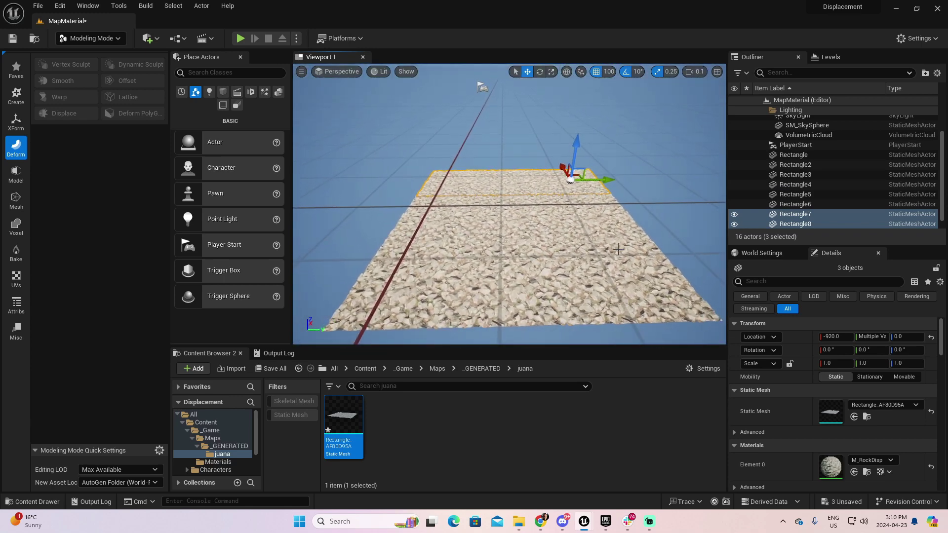
Move the PlayerStart above the rock surface, to location X -1000 and Y 100
left_click(834, 148)
double_click(834, 148)
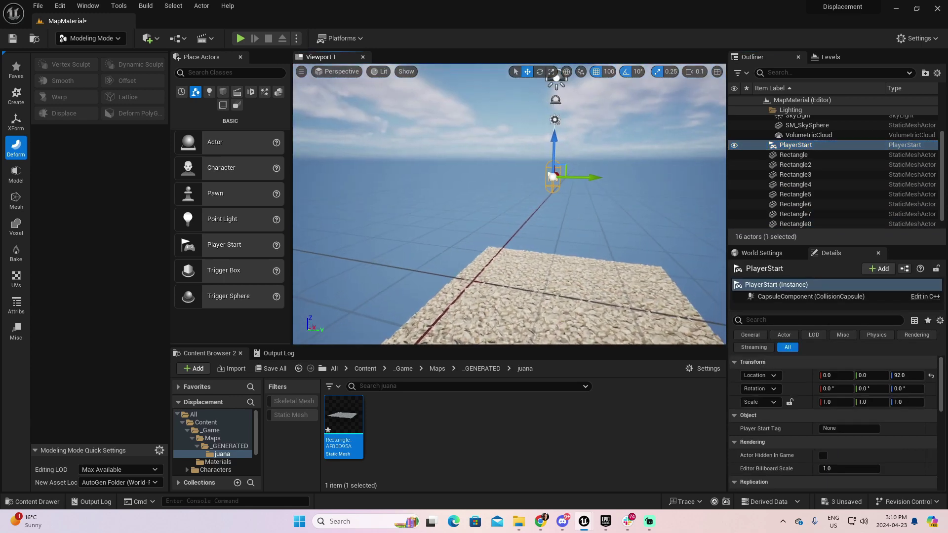
right_click_drag(592, 208, 452, 237)
mouse_move(541, 127)
right_mouse_down()
mouse_move(573, 115)
mouse_move(553, 123)
right_mouse_up()
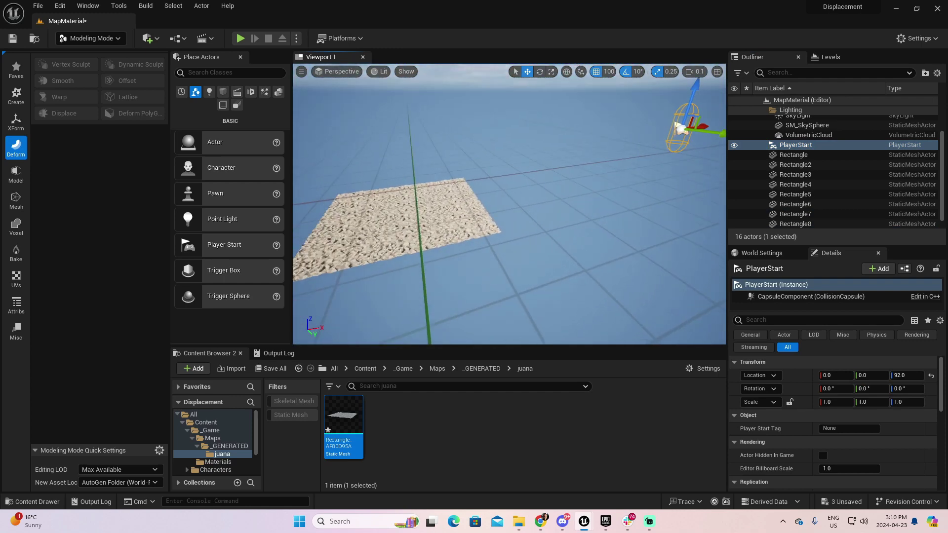
right_click_drag(447, 201, 444, 201)
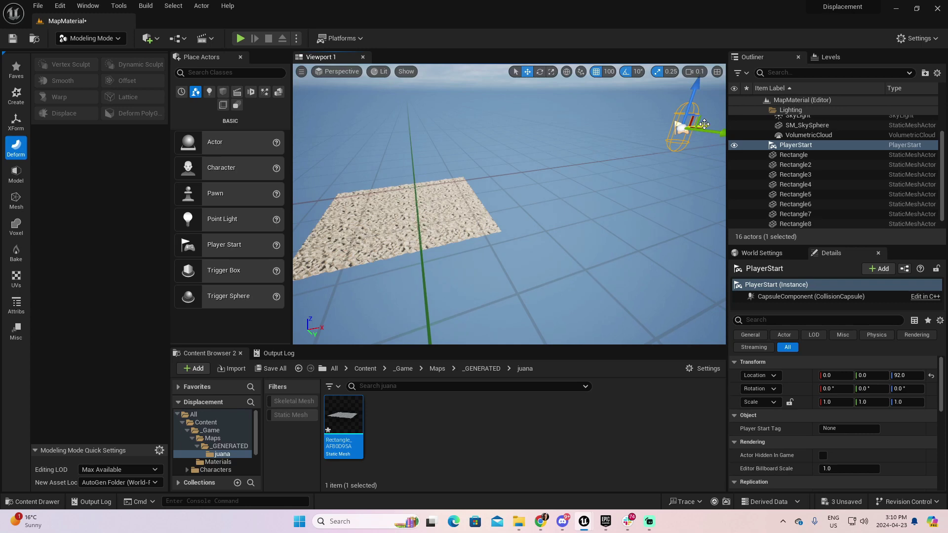
left_click_drag(704, 124, 424, 151)
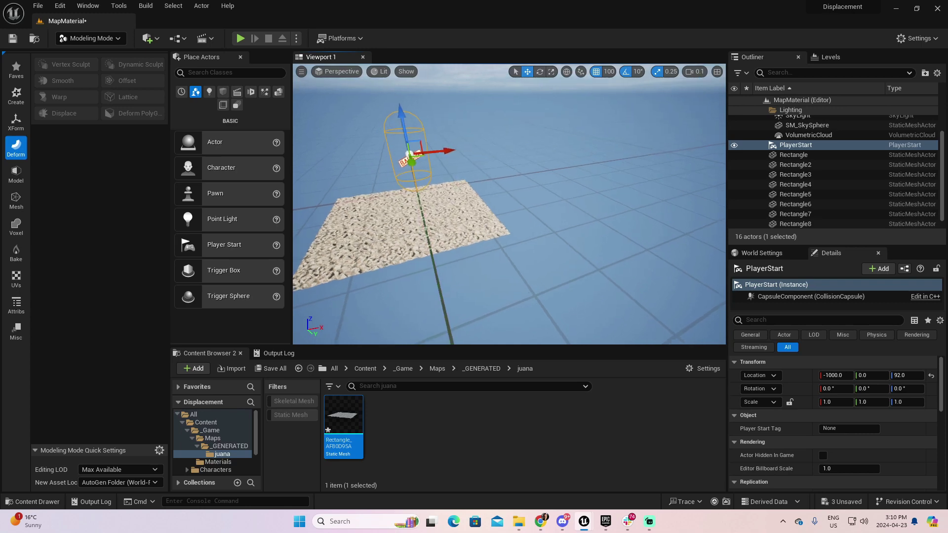
right_click_drag(424, 151, 563, 143)
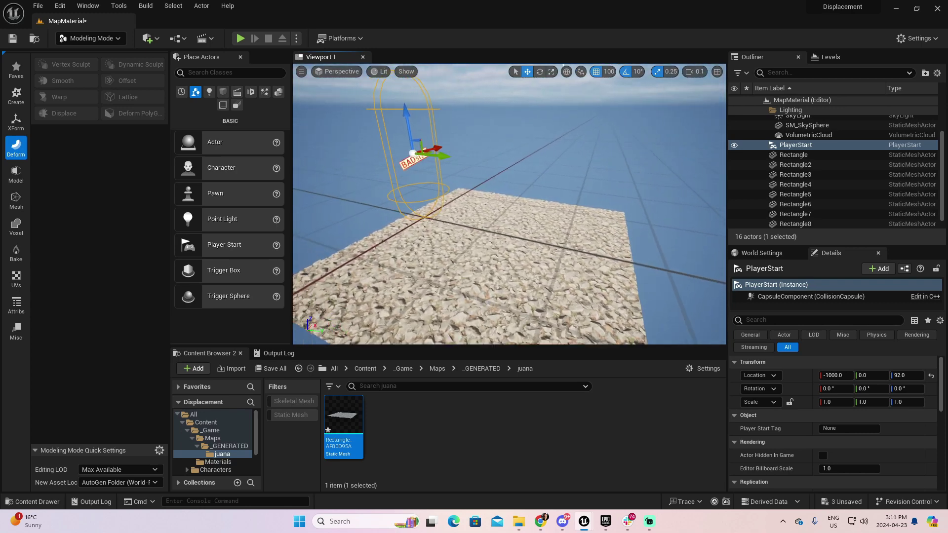
key("s")
right_click_drag(498, 172, 512, 178)
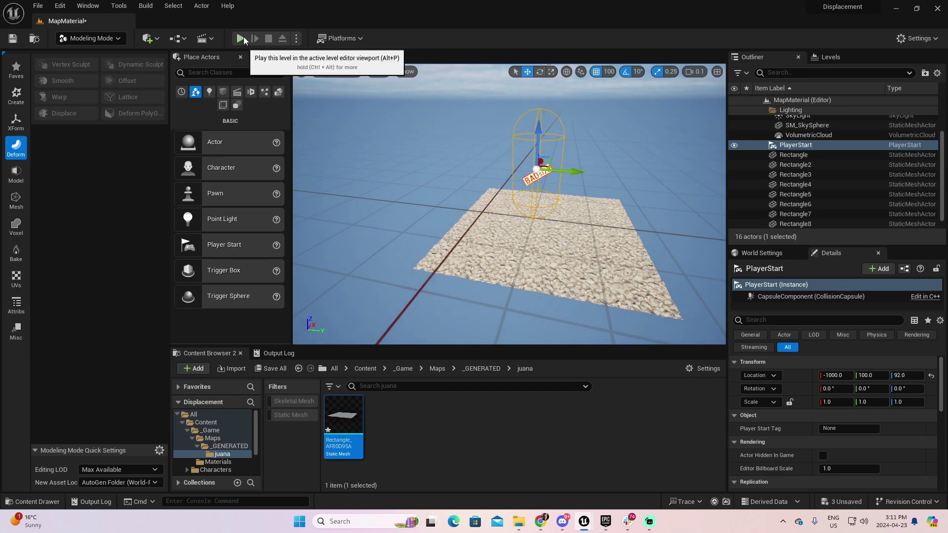
Play the level in the viewport and walk the character around on the rock surface to examine it
left_click(241, 38)
left_click(530, 230)
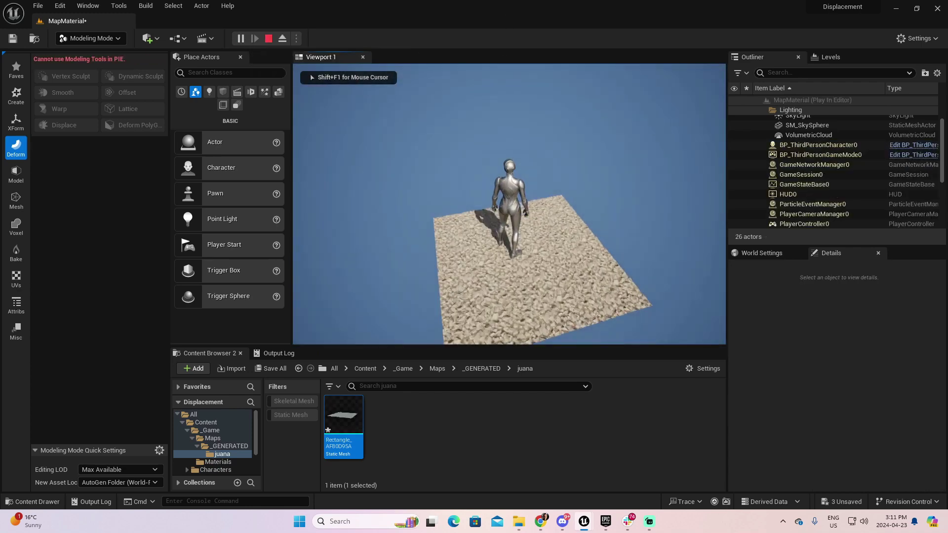
key("s")
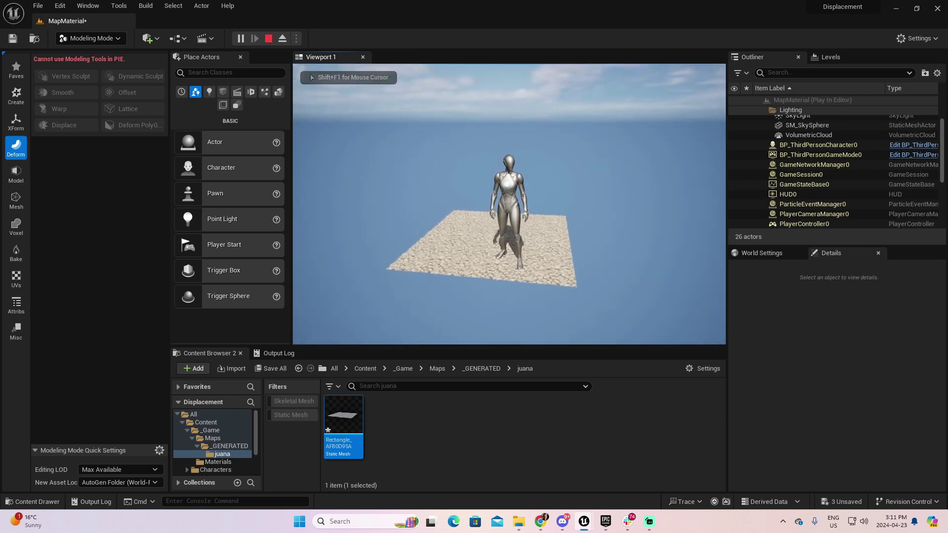
key("d")
key("w")
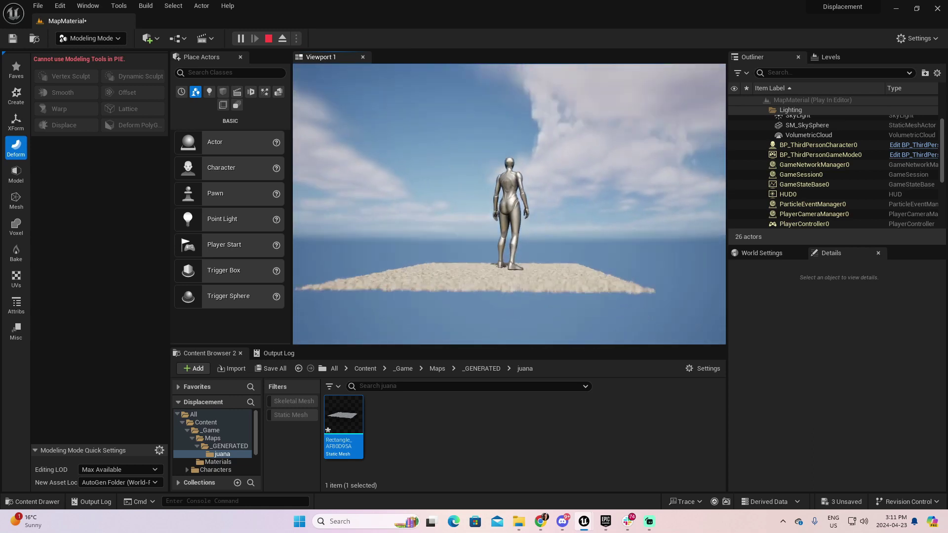